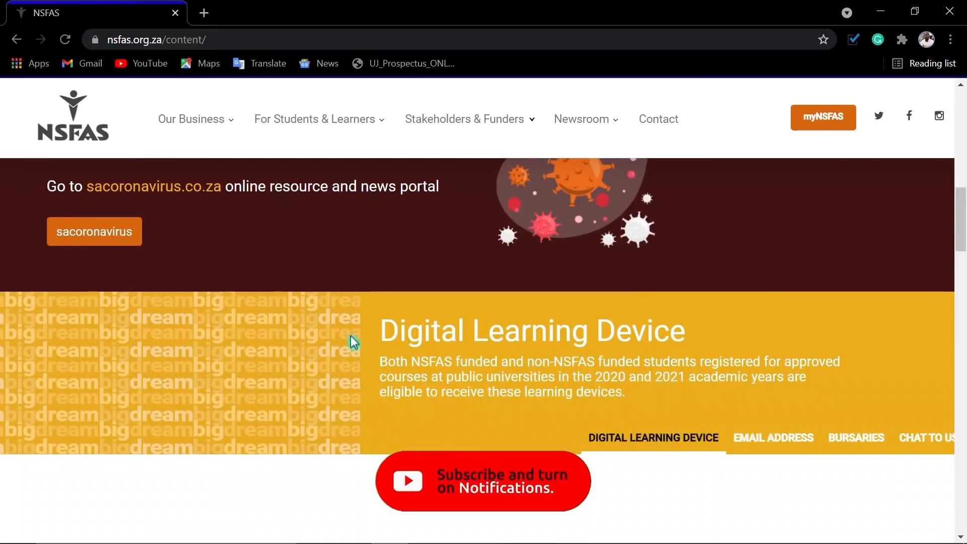
- Open the bursary scheme's How it works page and scroll down to the University and TVET cover lists
scroll(354, 342, up, 3)
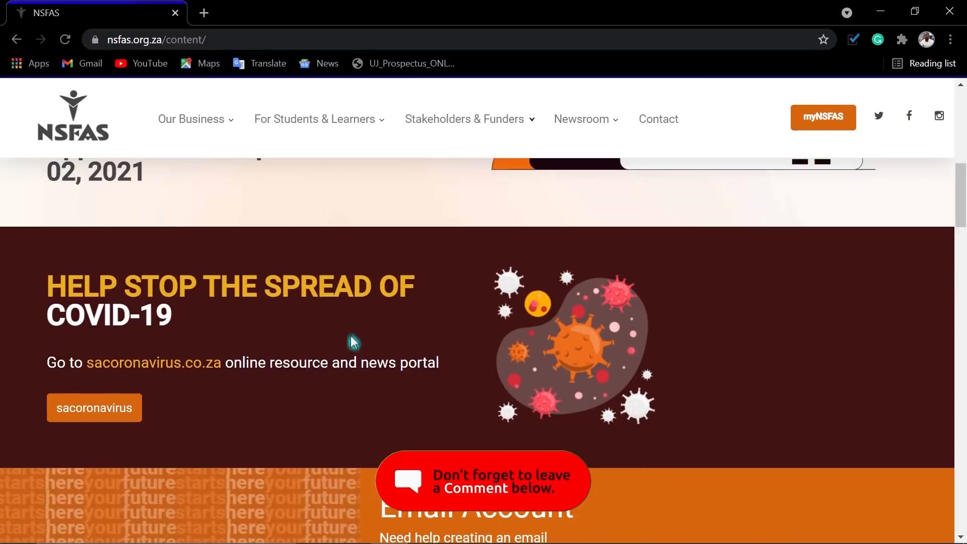
scroll(354, 343, up, 1)
scroll(354, 342, up, 2)
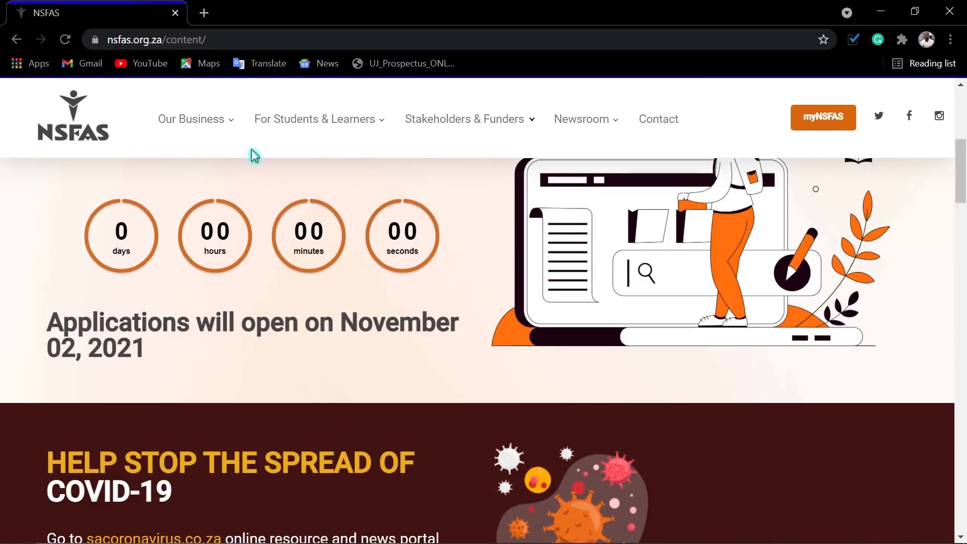
mouse_move(274, 125)
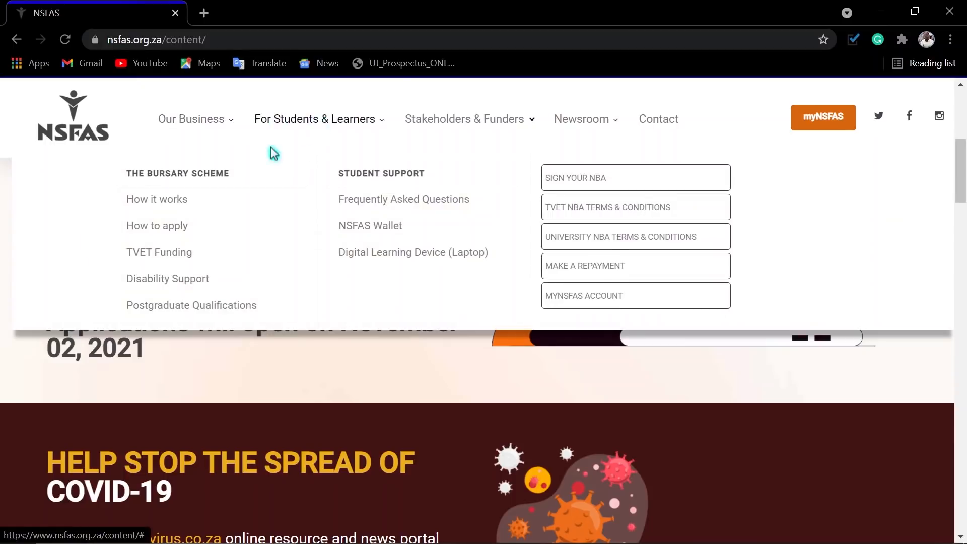
click(168, 208)
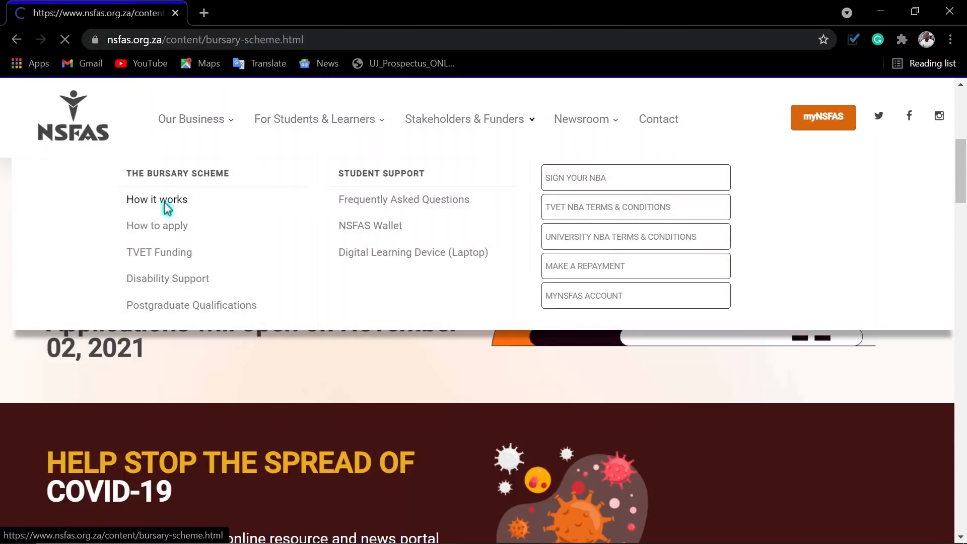
scroll(459, 347, down, 10)
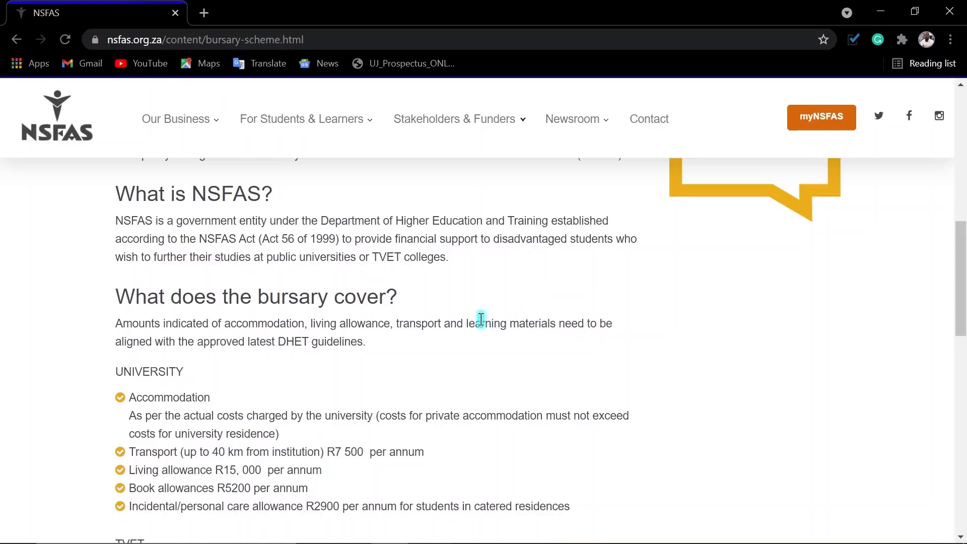
scroll(479, 319, down, 3)
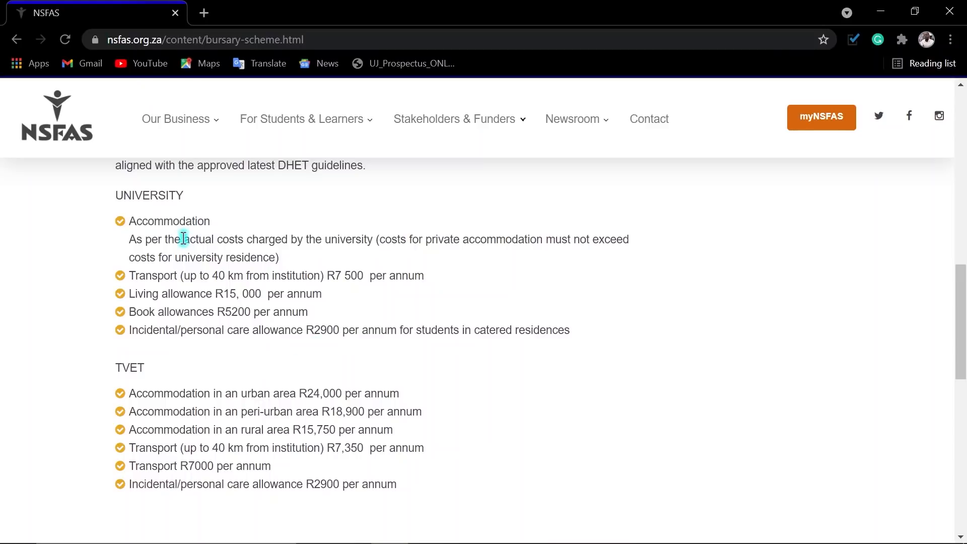
scroll(179, 385, down, 3)
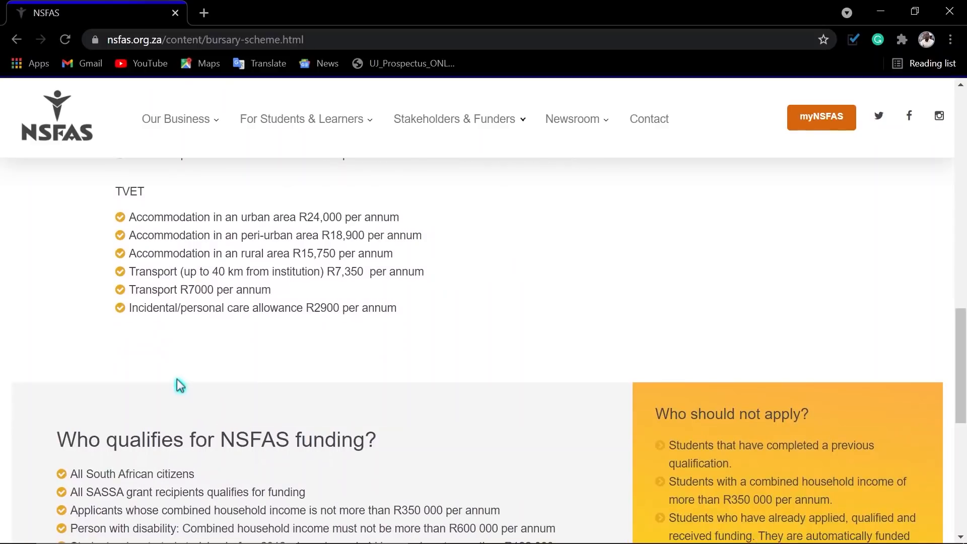
scroll(262, 330, down, 3)
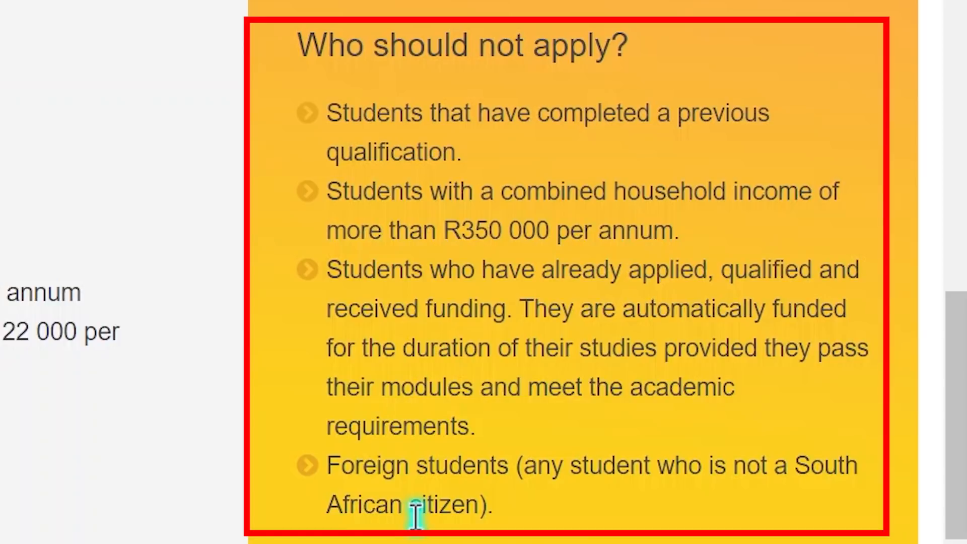
scroll(415, 517, down, 10)
scroll(416, 518, up, 7)
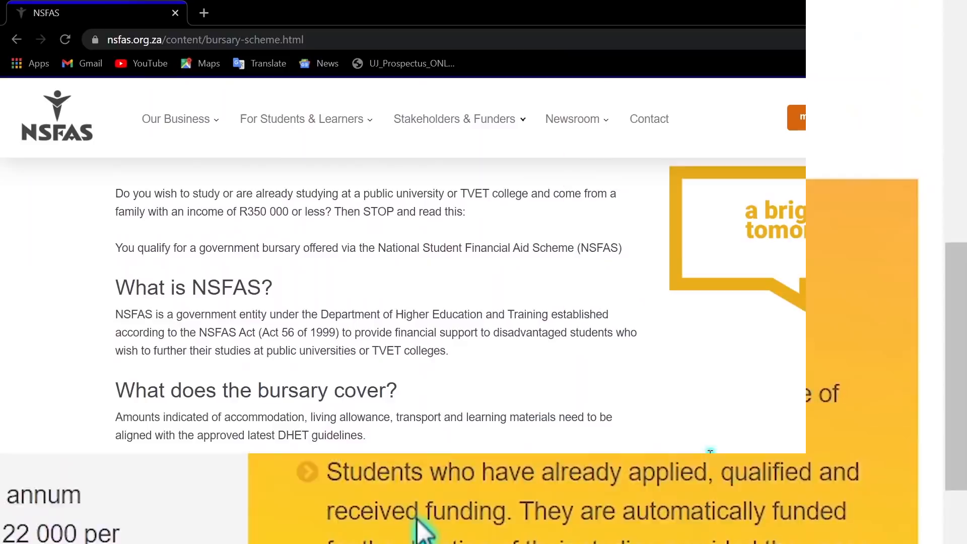
scroll(712, 460, up, 8)
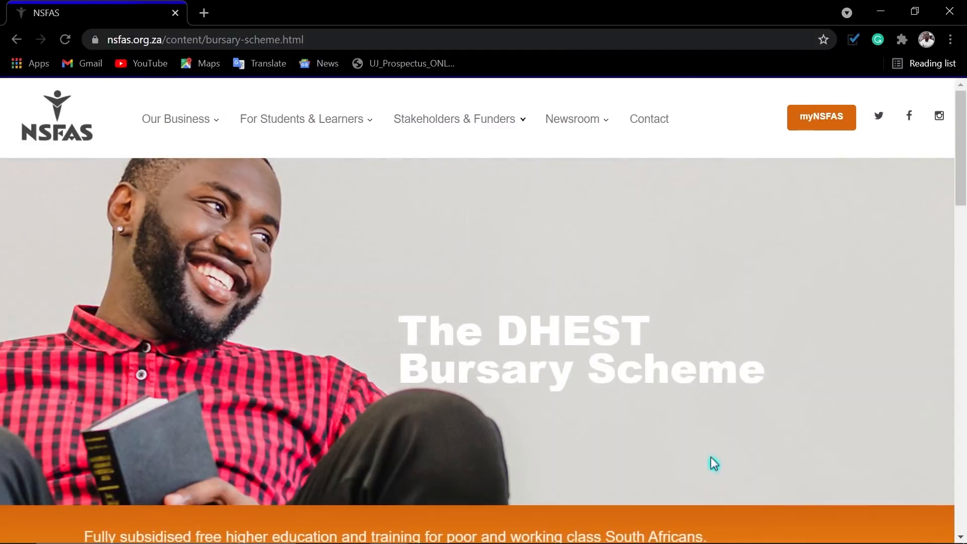
scroll(516, 227, down, 3)
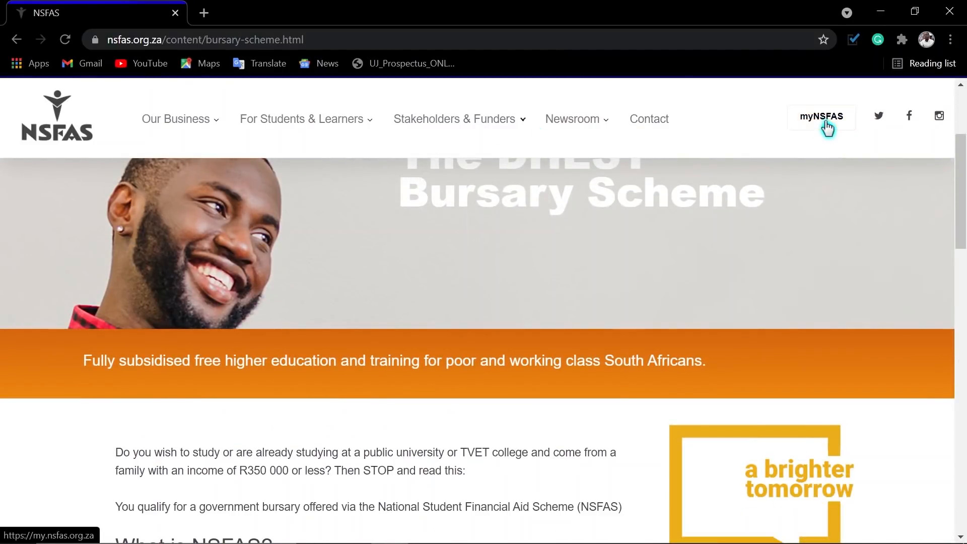
- Open the myNSFAS student portal in a new tab and go to the sign-in username and password fields
click(821, 117)
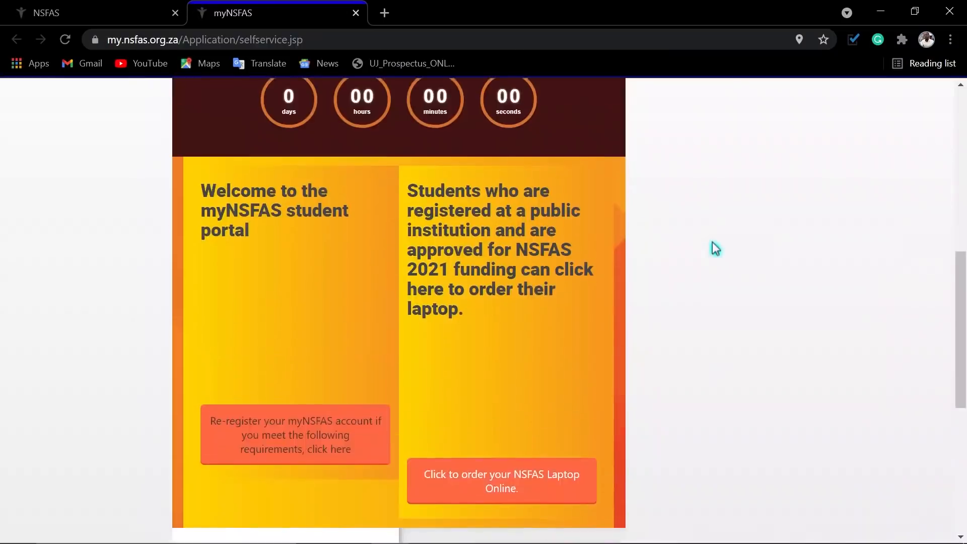
scroll(712, 242, up, 2)
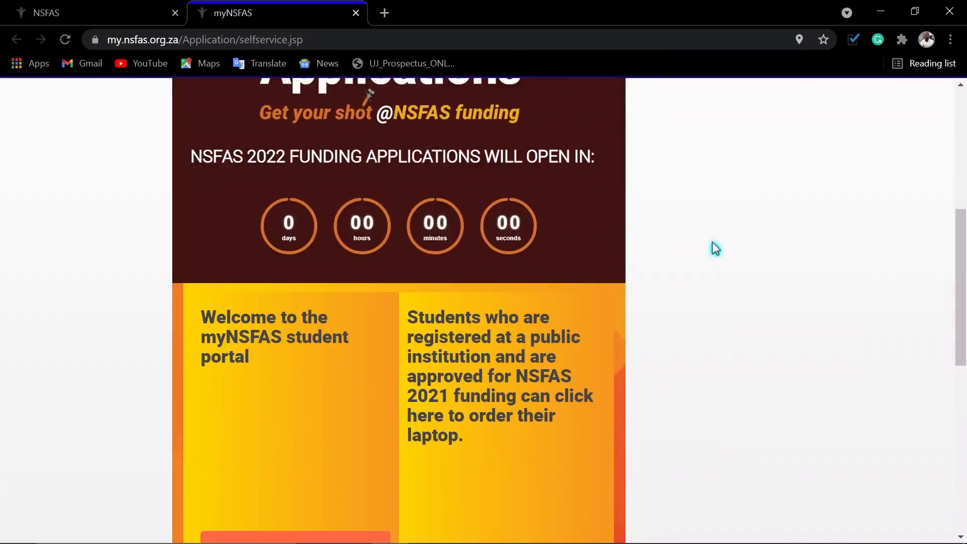
scroll(711, 242, down, 3)
scroll(269, 342, down, 3)
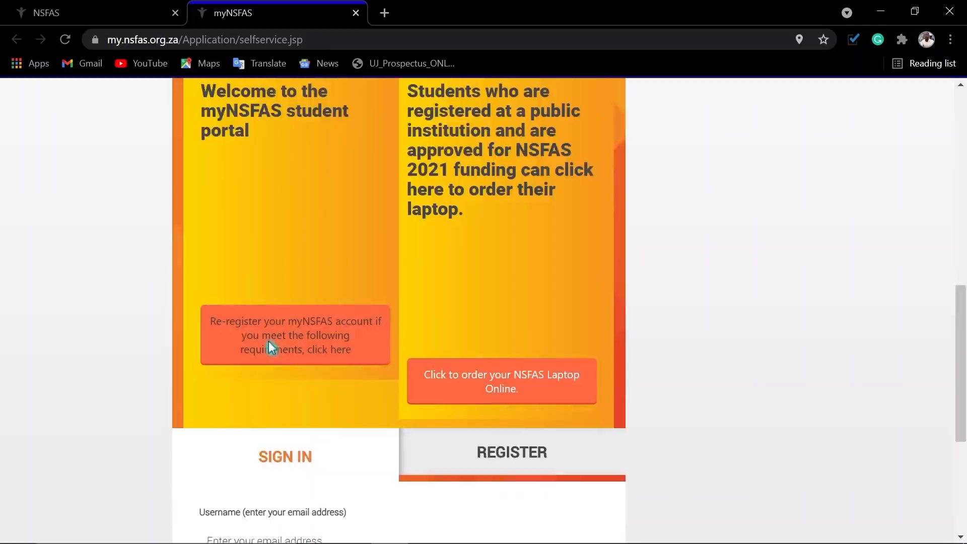
click(245, 419)
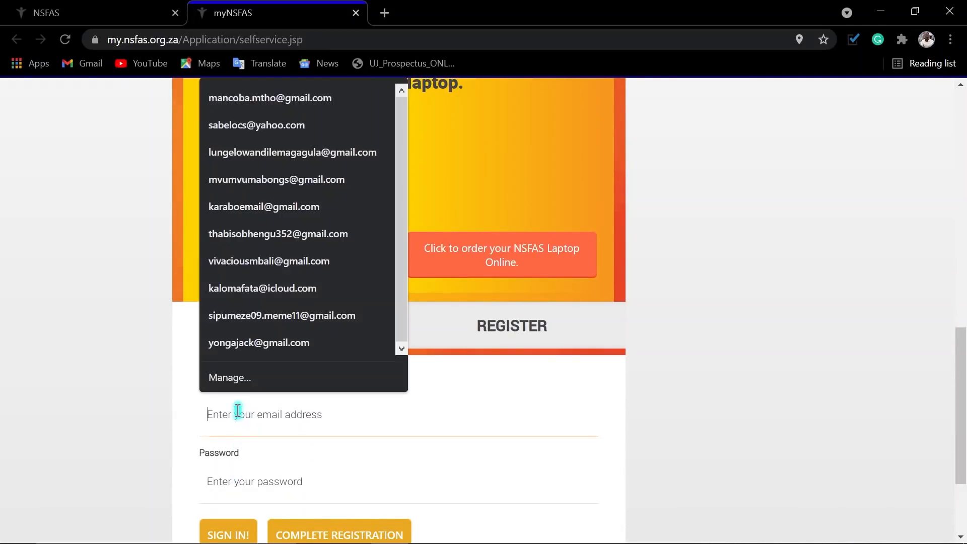
click(231, 484)
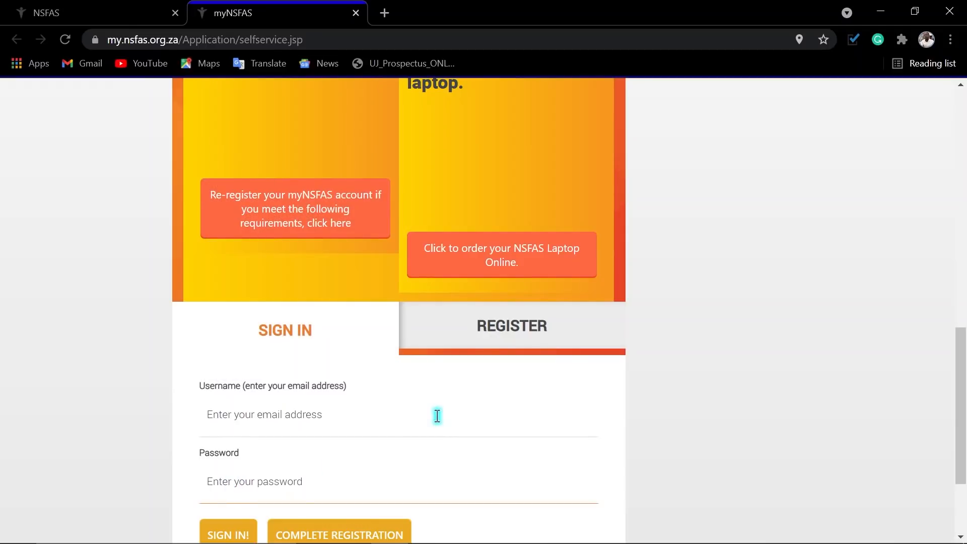
scroll(437, 416, down, 3)
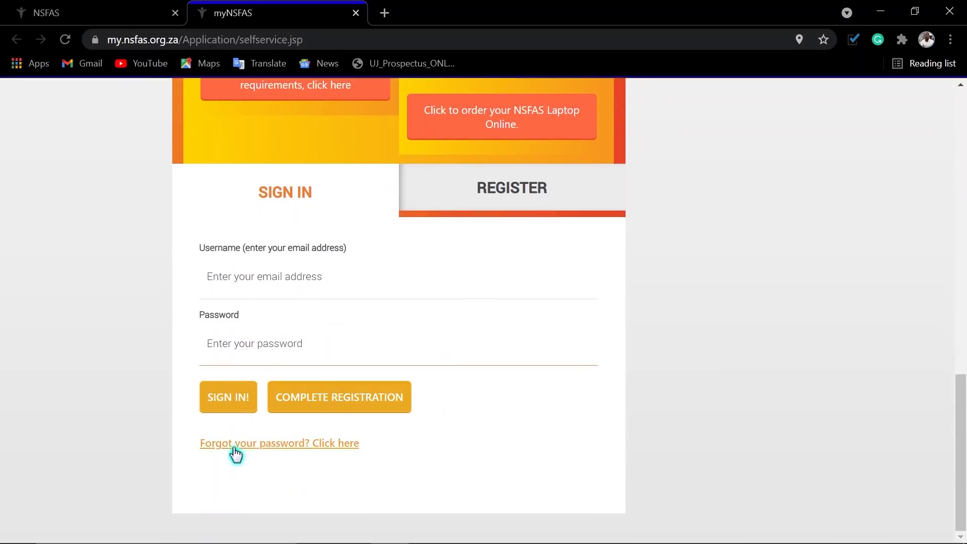
- Start password recovery with the applicant's ID number, then cancel it and switch to registration
click(236, 450)
scroll(384, 455, down, 2)
click(311, 395)
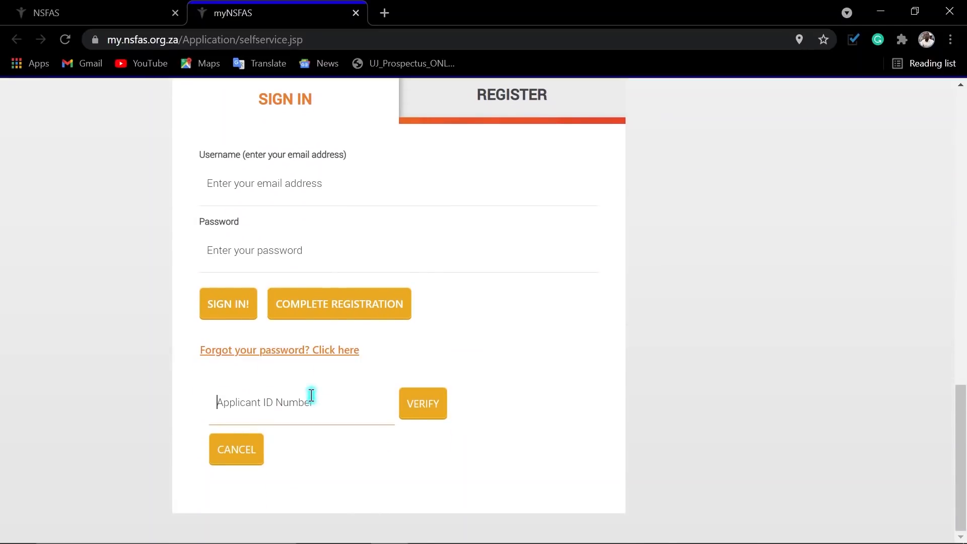
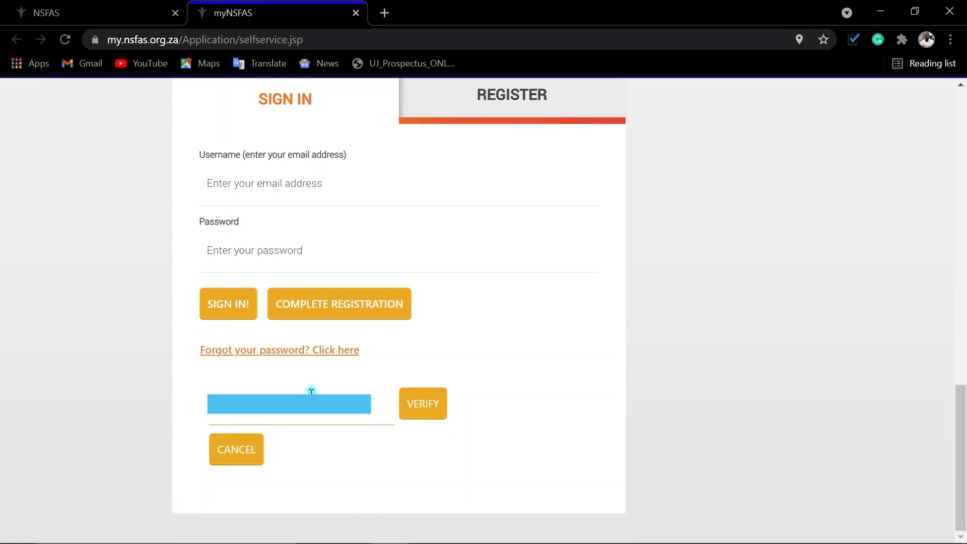
click(429, 408)
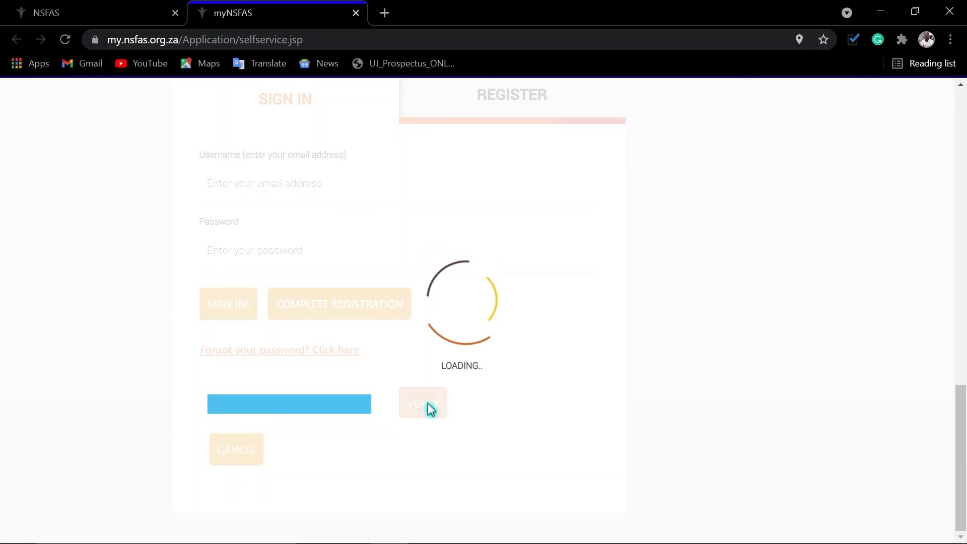
scroll(487, 428, down, 1)
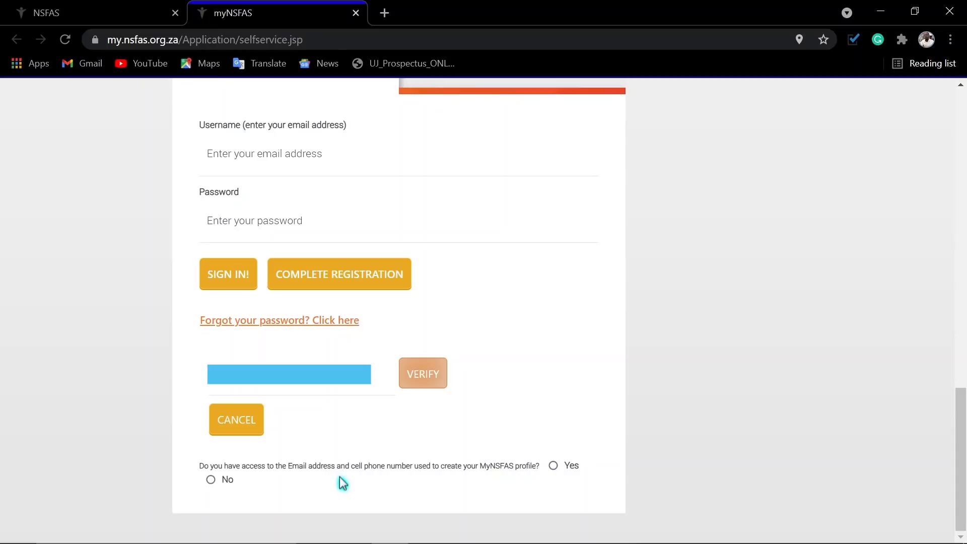
click(236, 420)
scroll(542, 362, up, 4)
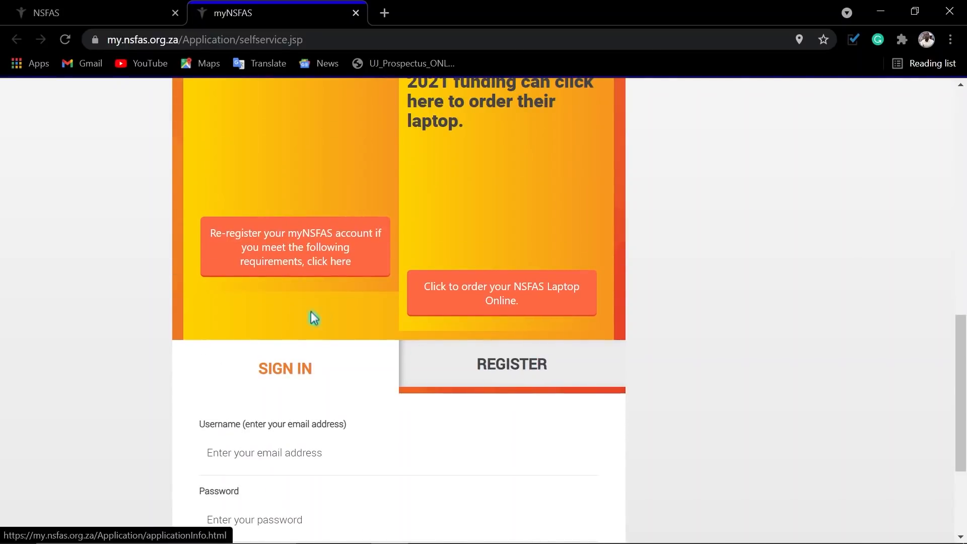
click(510, 372)
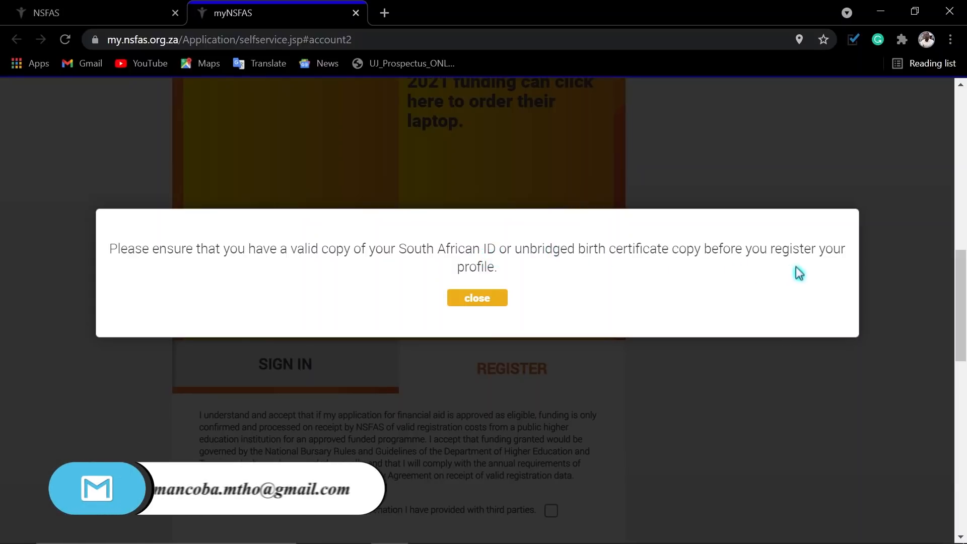
- Dismiss the valid ID reminder and scroll down to the registration fields
click(477, 300)
scroll(451, 355, down, 3)
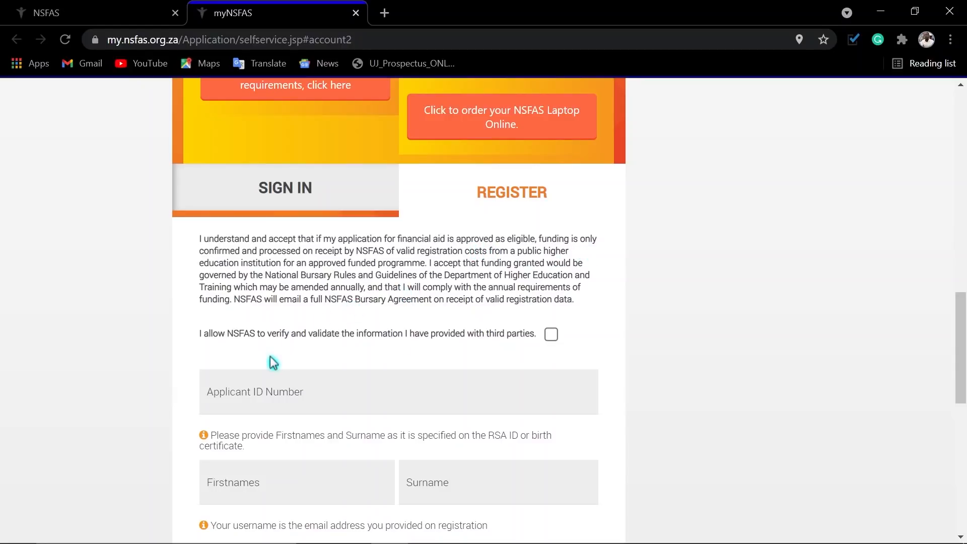
- Tick the third-party verification consent and enter the applicant's ID number
click(550, 335)
click(315, 401)
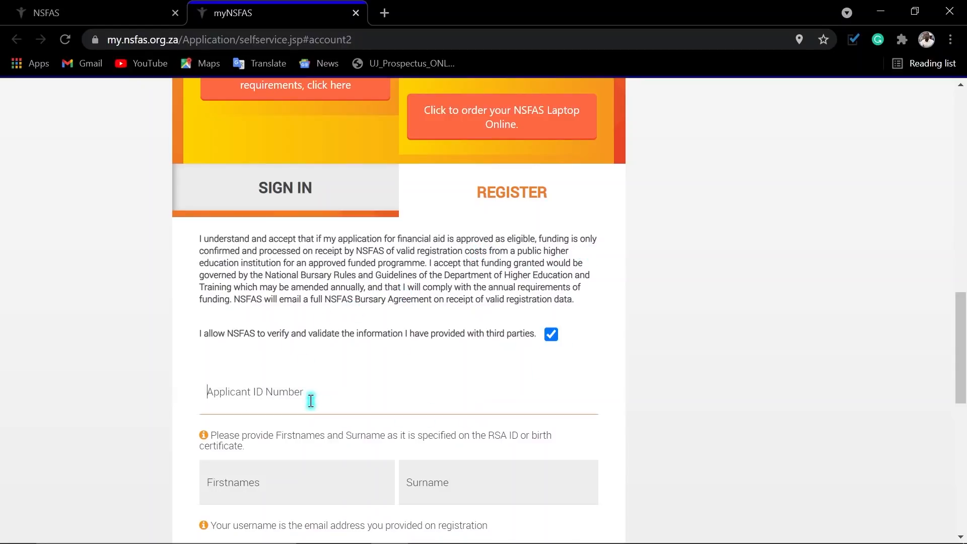
scroll(285, 400, down, 3)
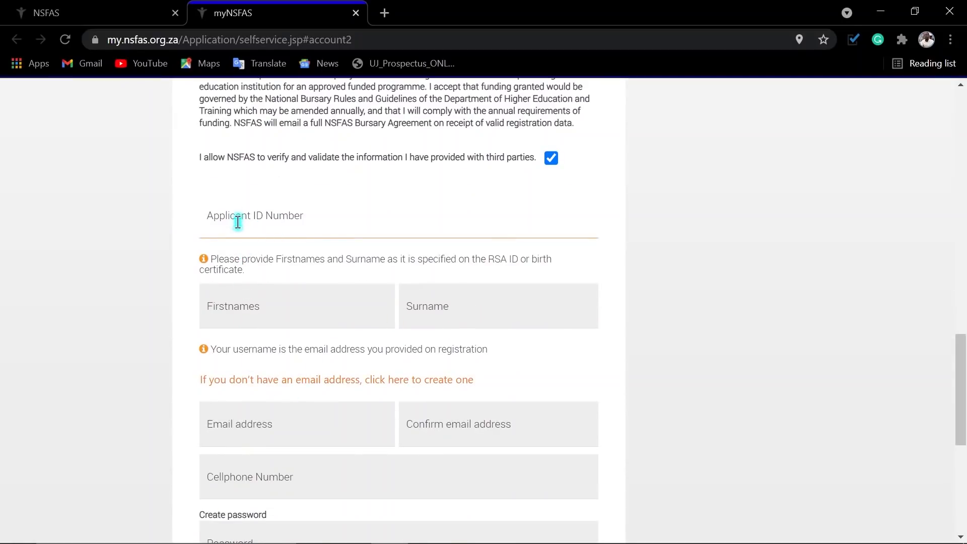
text(960)
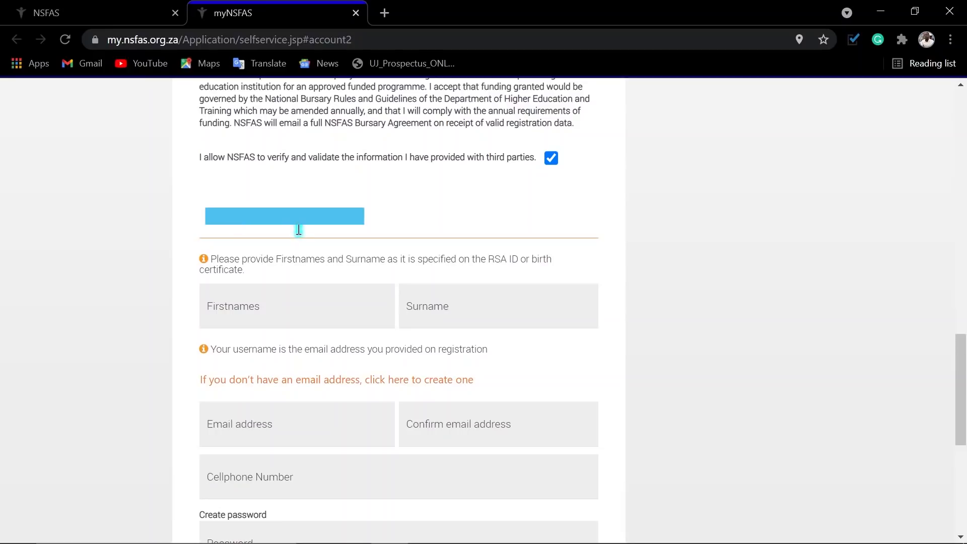
key(Tab)
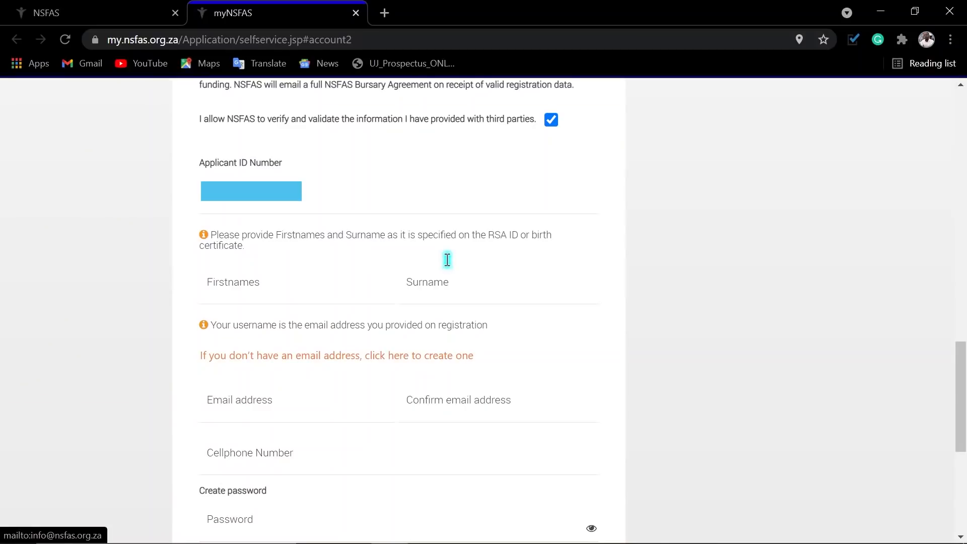
- Fill in the applicant's first names, surname and e-mail address
click(275, 287)
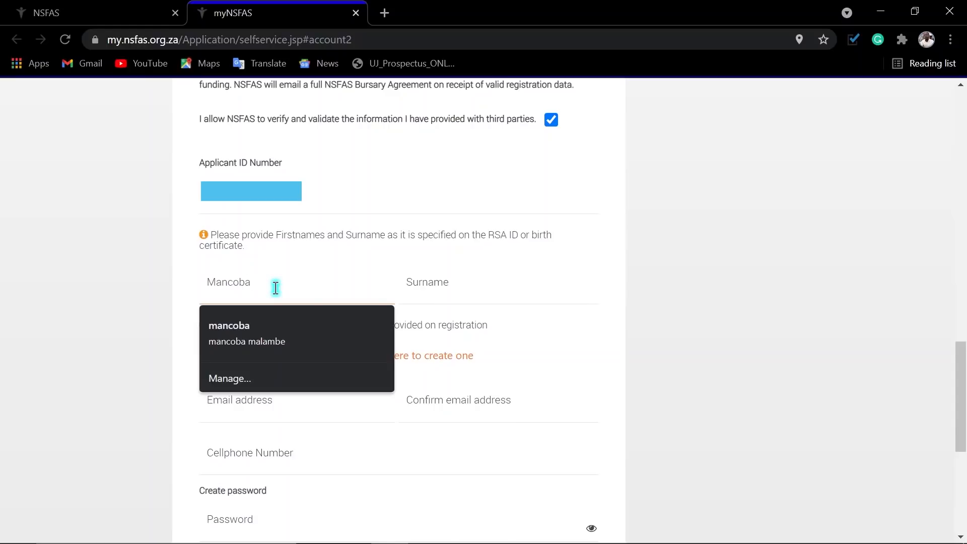
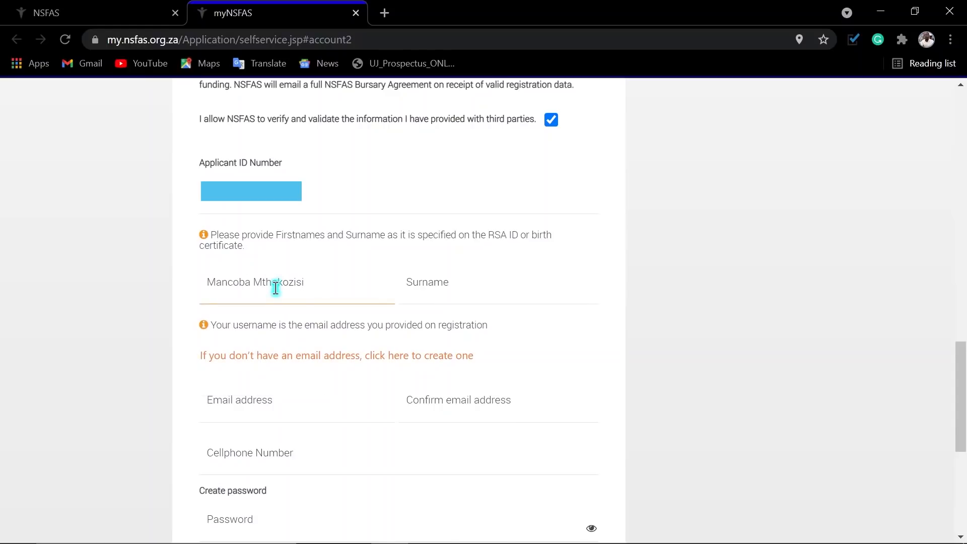
key(Tab)
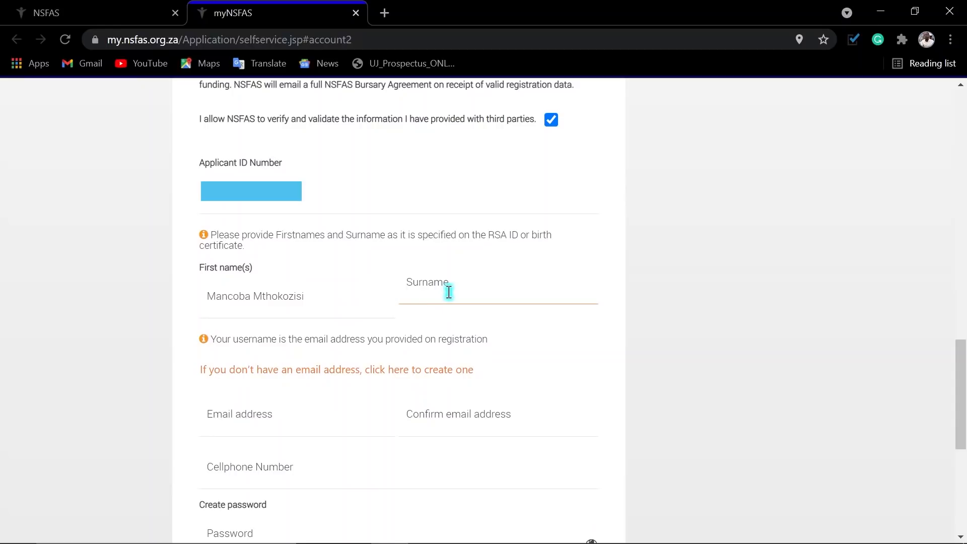
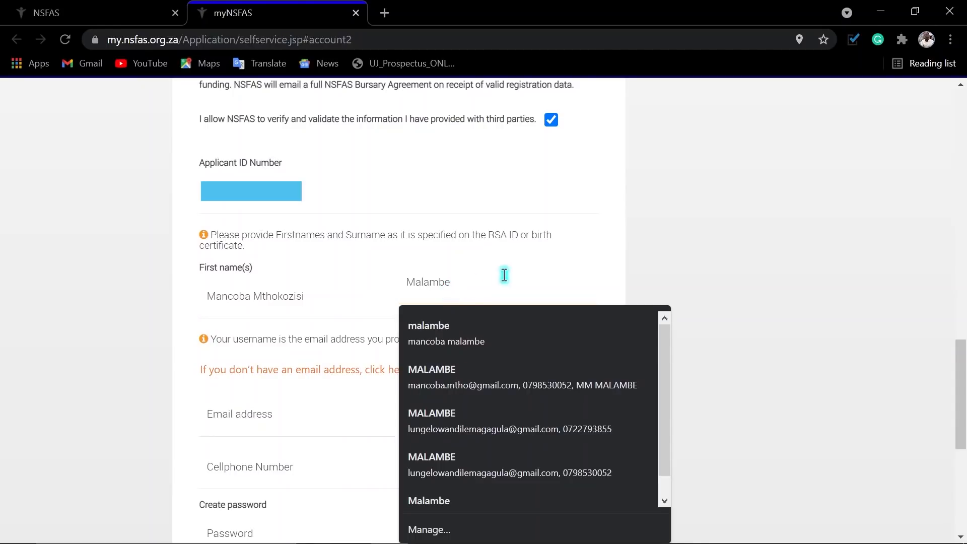
key(Tab)
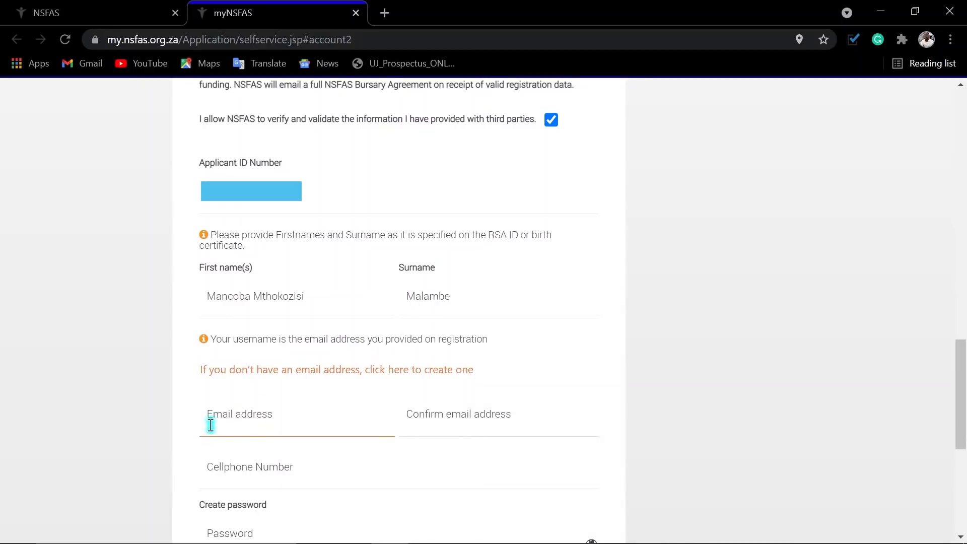
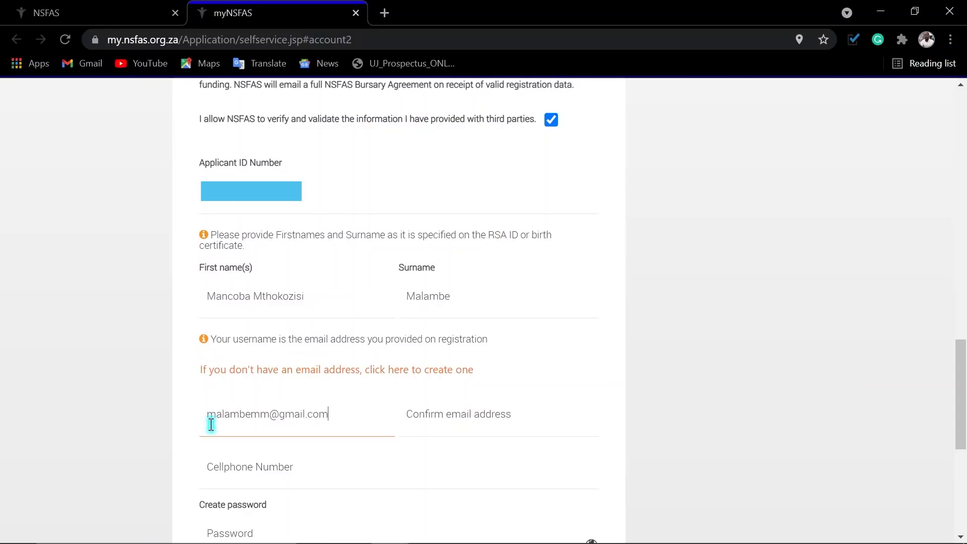
key(Tab)
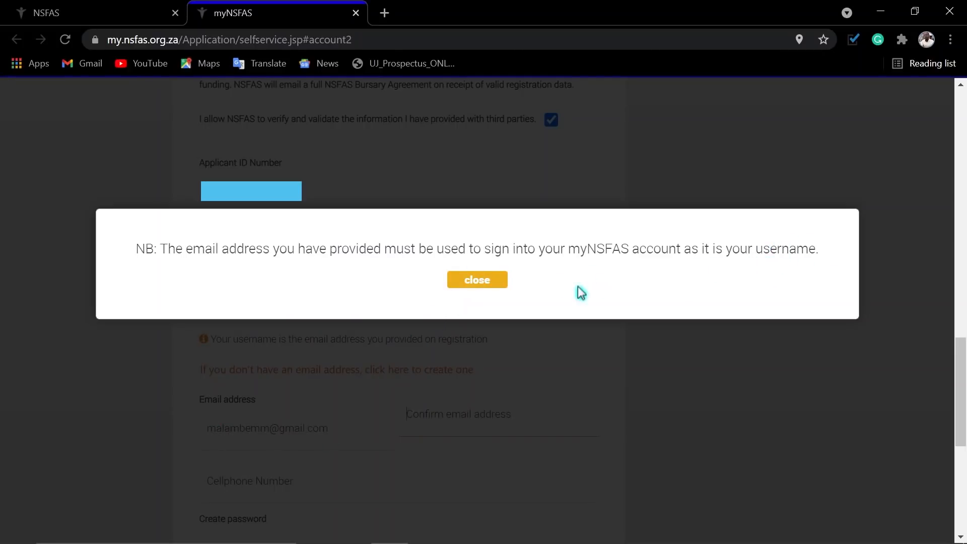
- Dismiss the username notice and re-enter the e-mail in the confirmation field
click(466, 287)
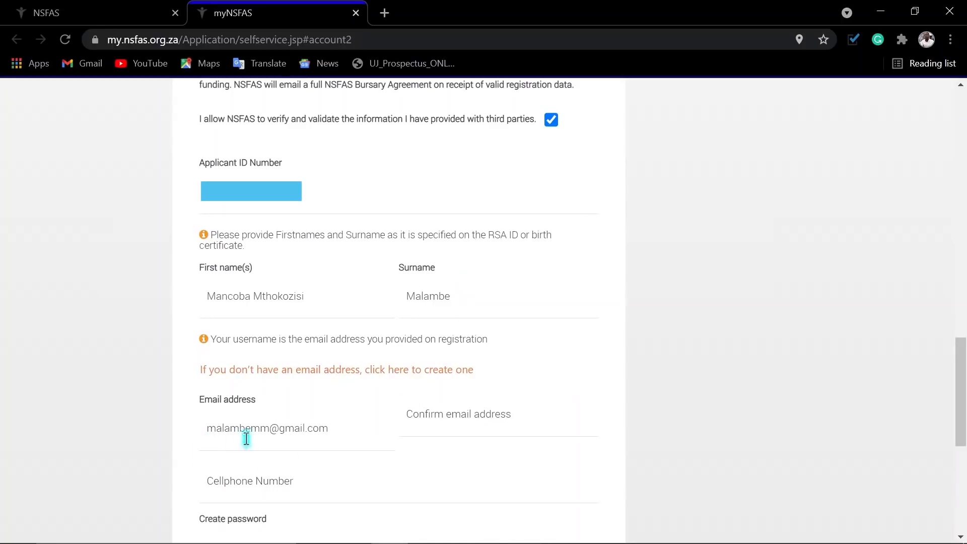
click(437, 425)
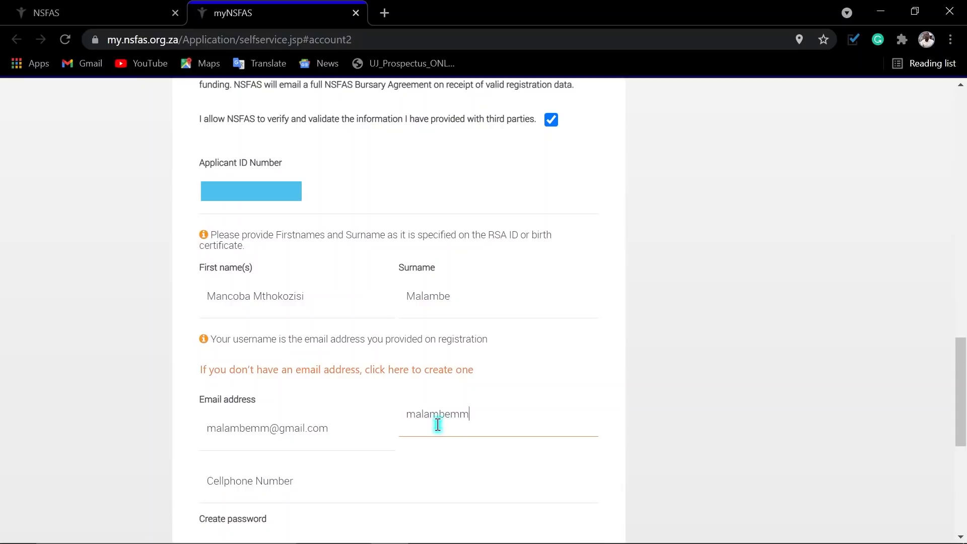
scroll(549, 414, down, 3)
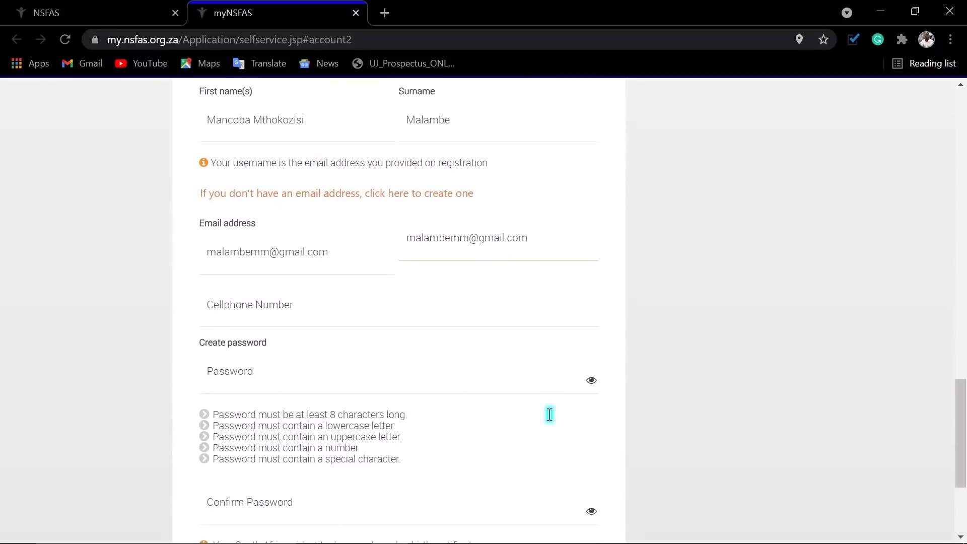
- Enter the applicant's cellphone number and dismiss its correspondence notice
click(226, 300)
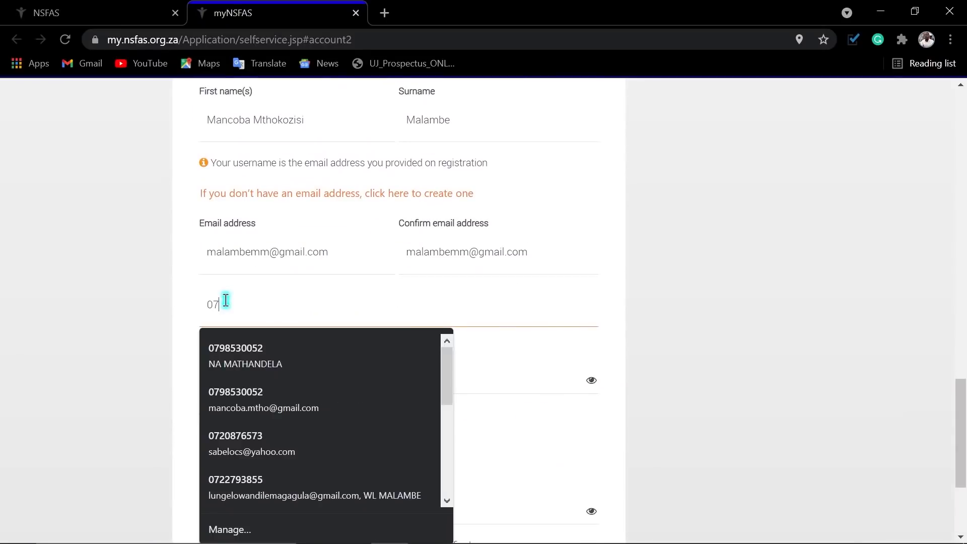
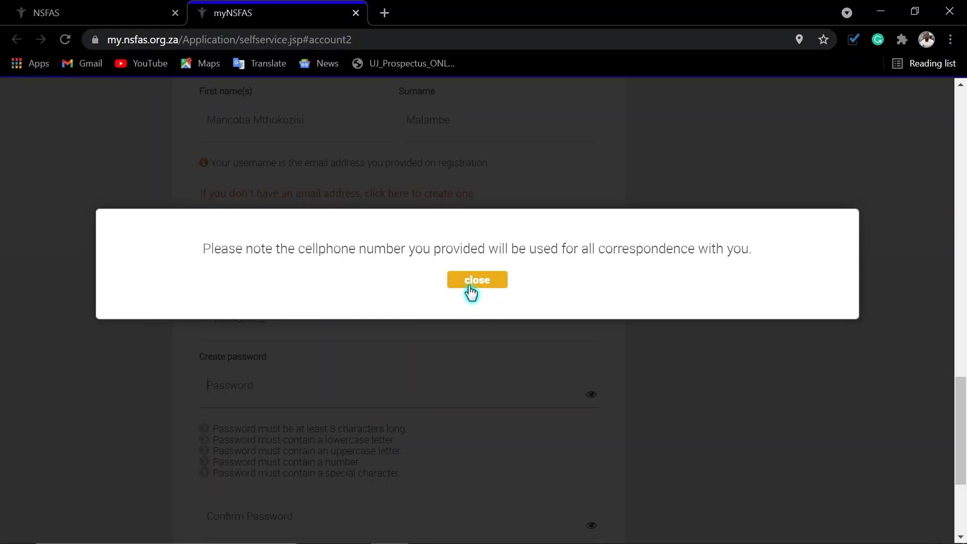
click(469, 286)
click(270, 389)
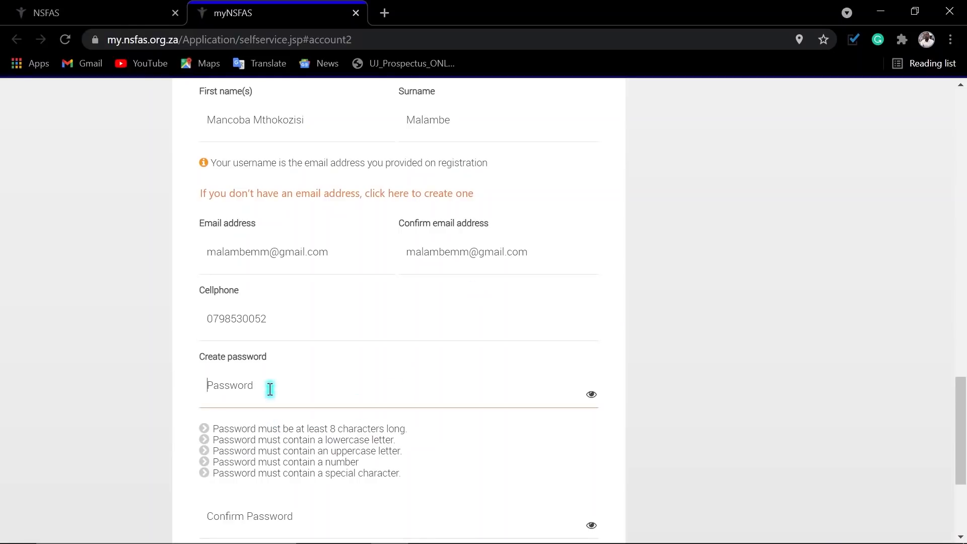
- Type a new account password that satisfies all five strength rules
scroll(272, 385, down, 3)
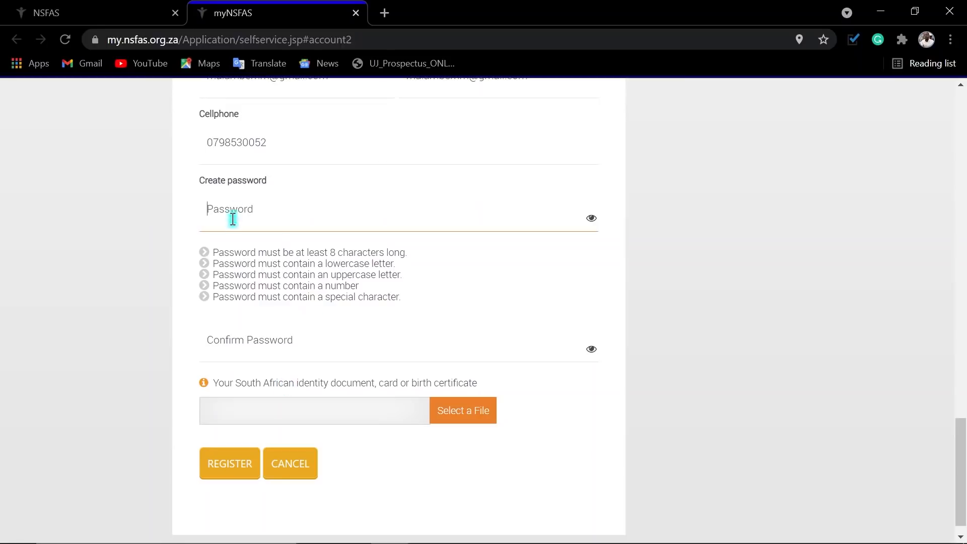
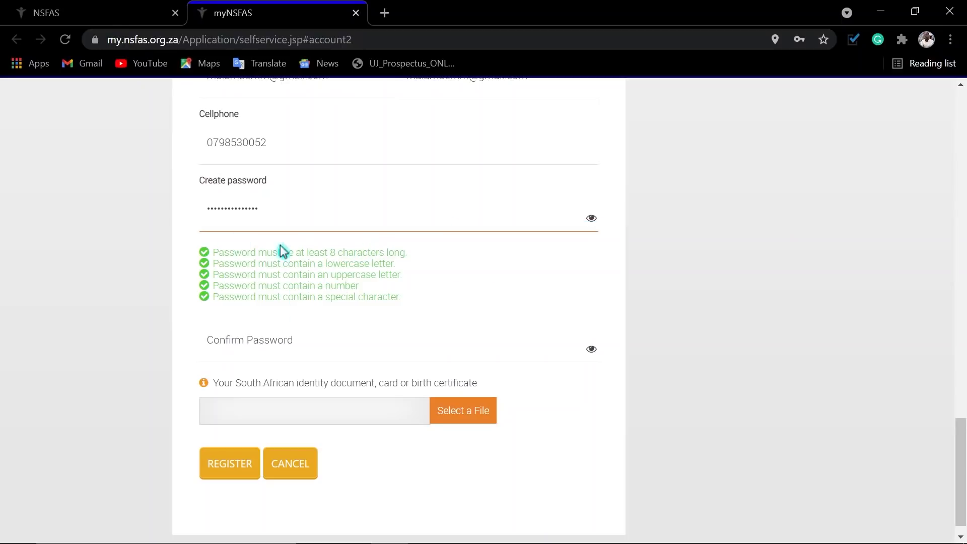
- Reveal the password in plain text and save a screenshot with Windows+PrtScr
click(593, 221)
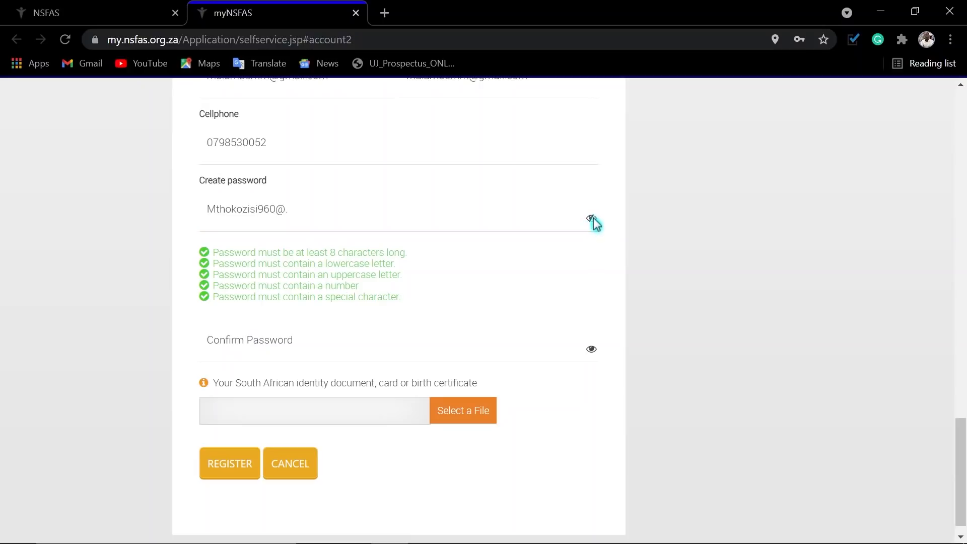
click(593, 222)
click(594, 221)
click(594, 219)
click(594, 219)
click(592, 219)
click(593, 220)
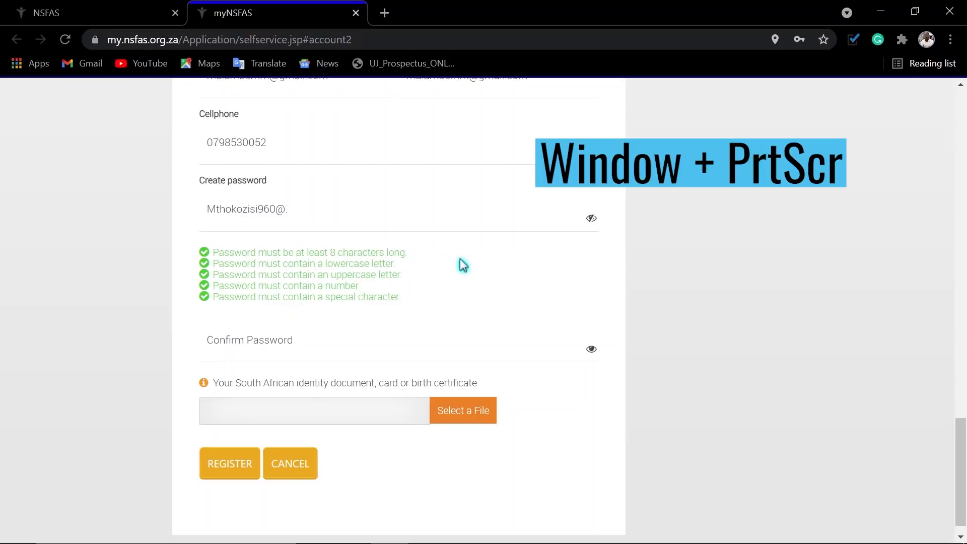
key(super+Print)
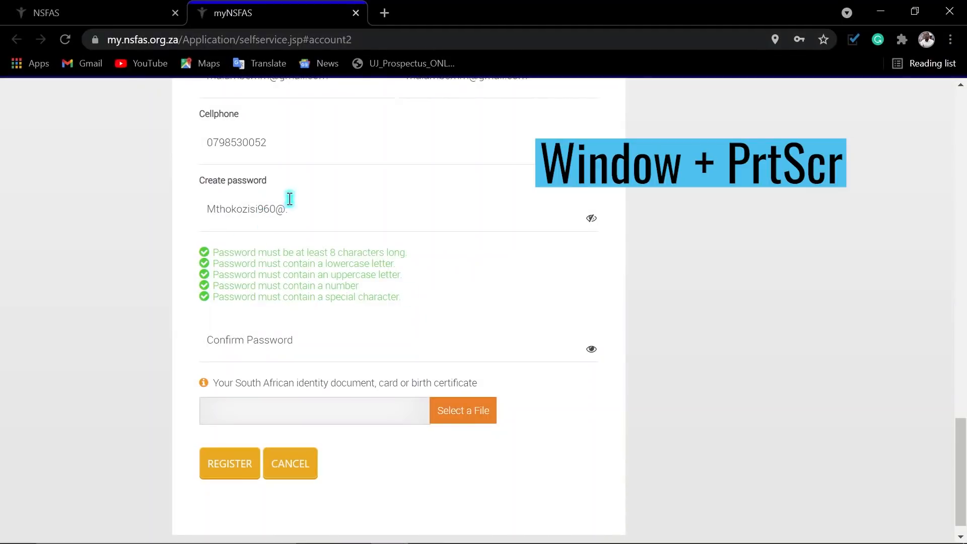
- Copy the created password into Confirm Password and open the file picker for the ID document
click(237, 330)
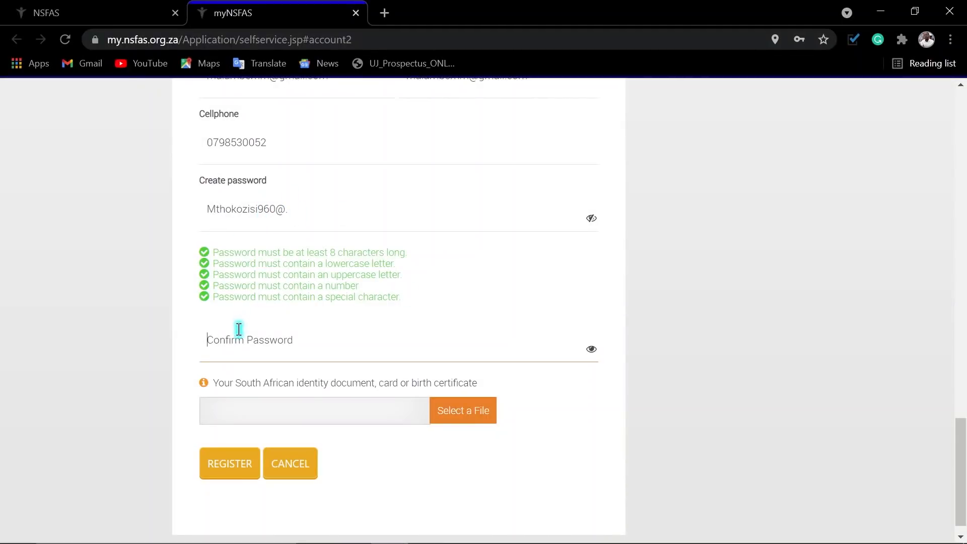
drag(961, 424, 961, 403)
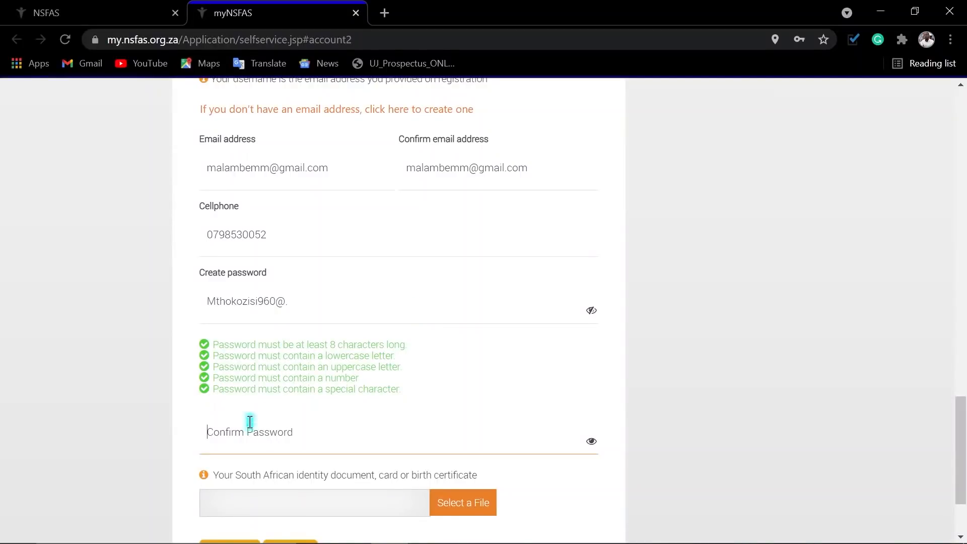
click(234, 436)
drag(297, 300, 182, 301)
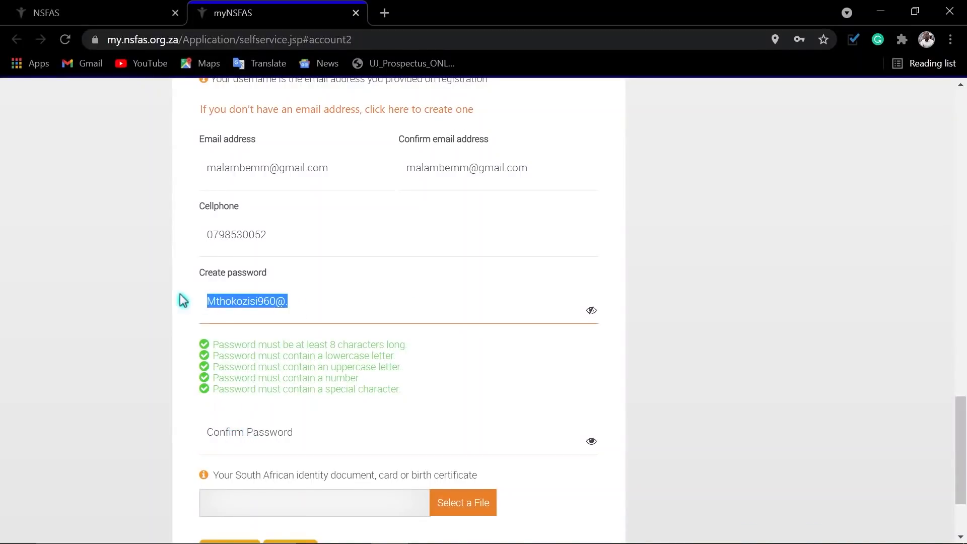
click(230, 433)
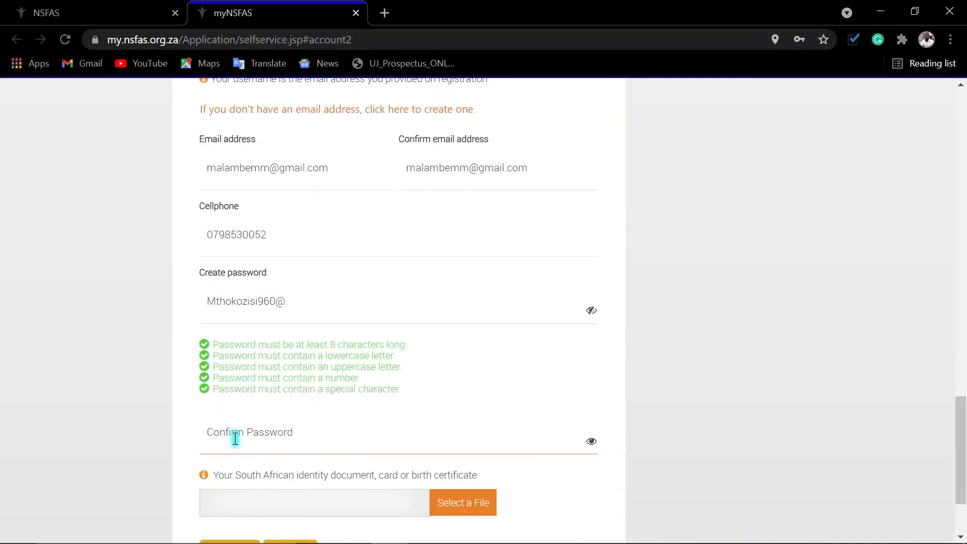
key(ctrl+v)
scroll(320, 428, down, 3)
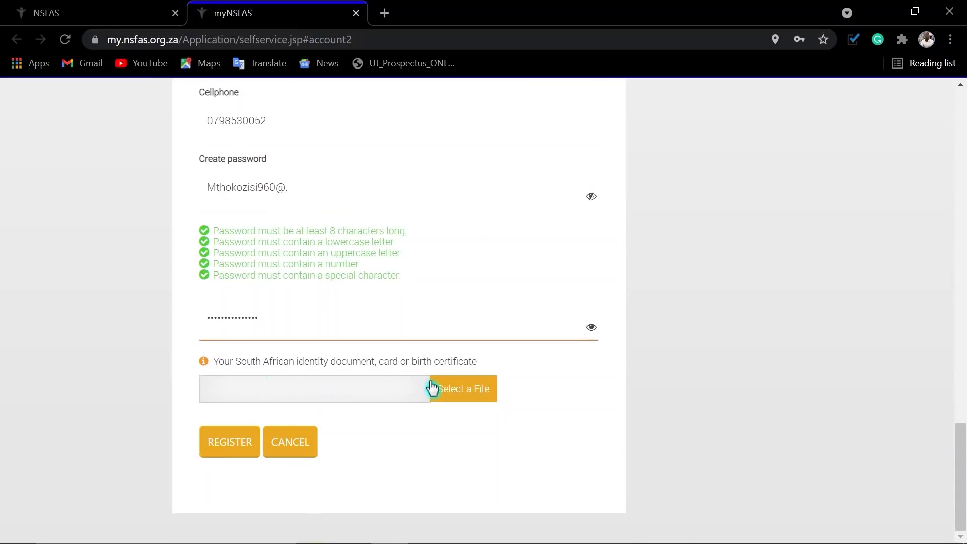
click(455, 397)
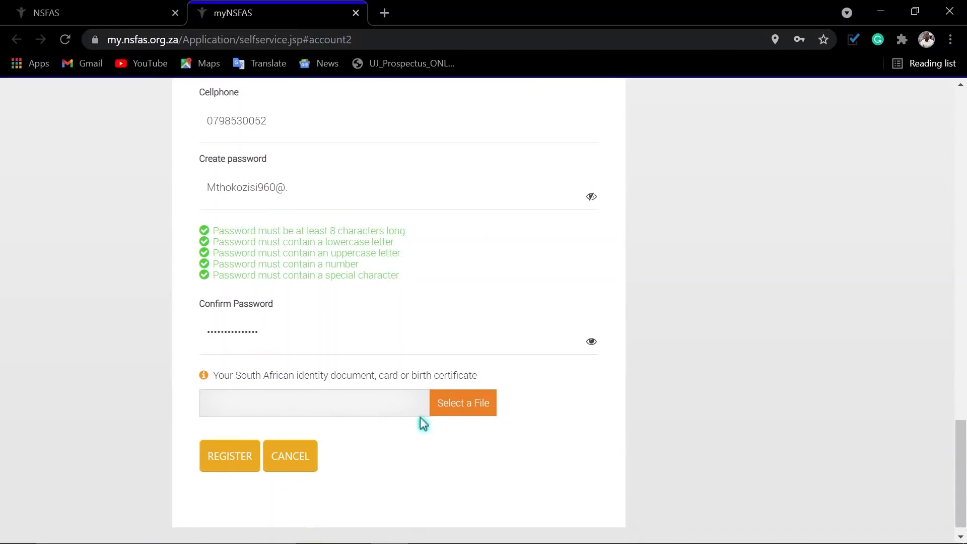
click(455, 406)
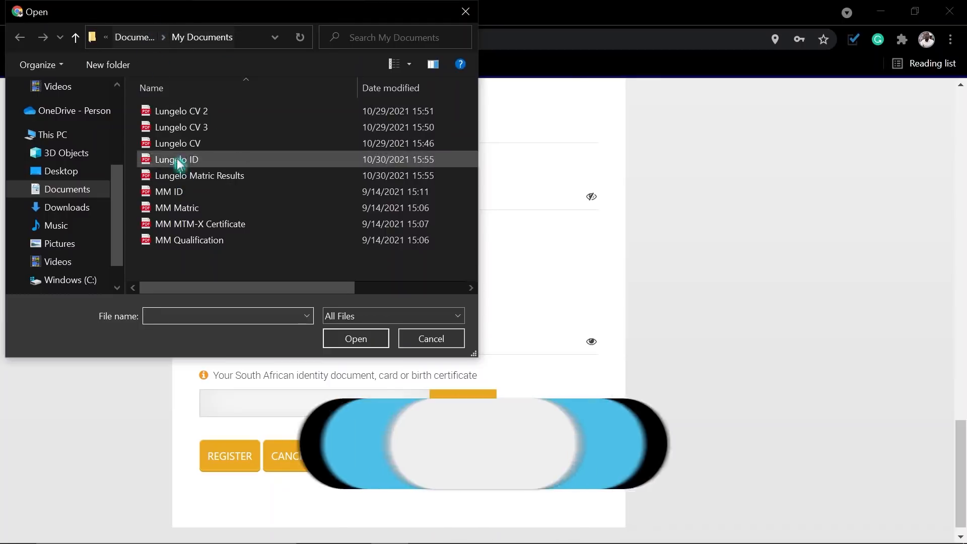
- Attach MM ID.pdf, submit the registration, confirm the names, and close the existing-profile message
click(172, 195)
double_click(173, 196)
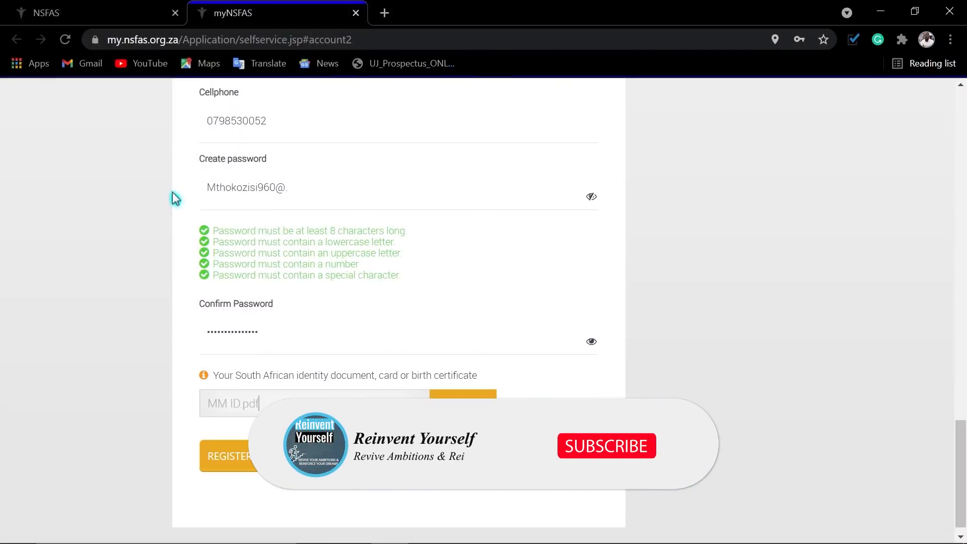
click(229, 460)
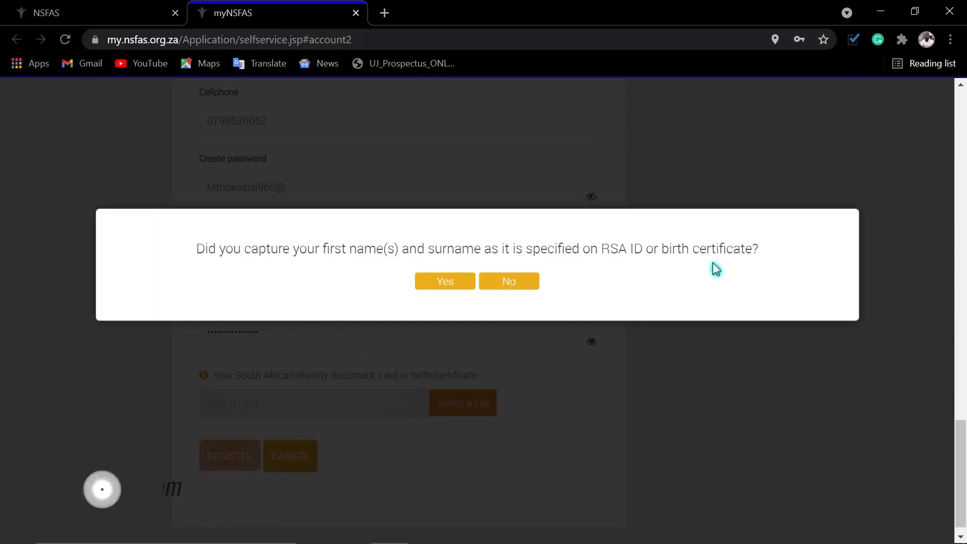
click(456, 287)
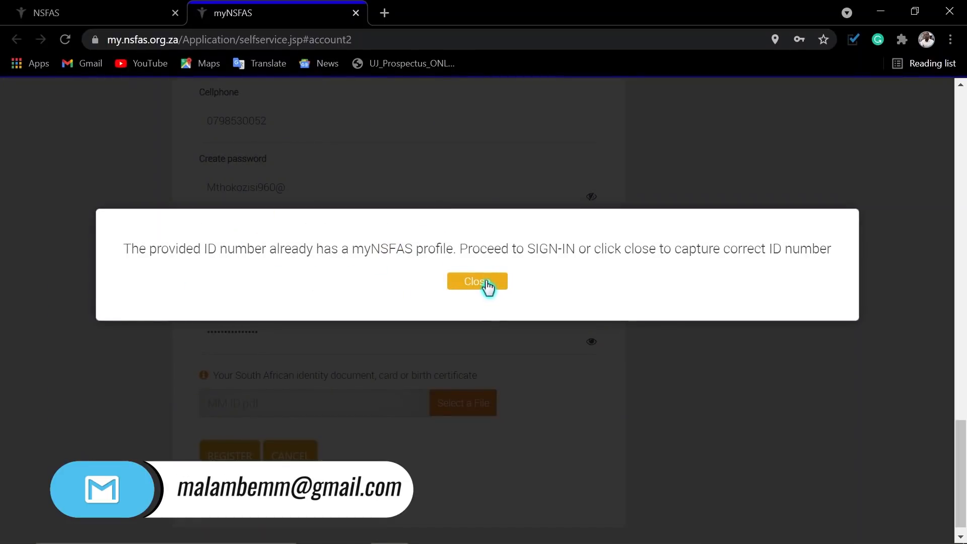
click(485, 285)
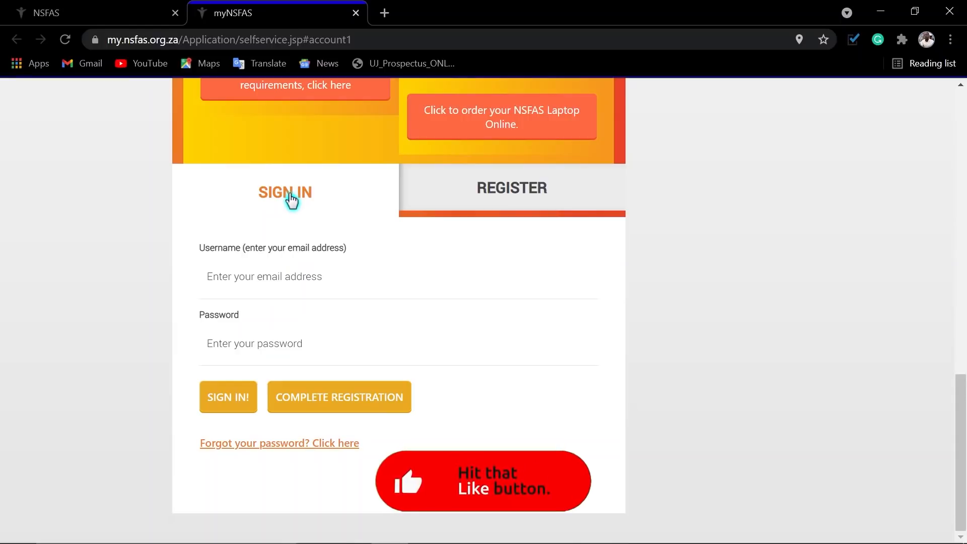
- Sign in using the saved account e-mail as username plus the account password
click(257, 276)
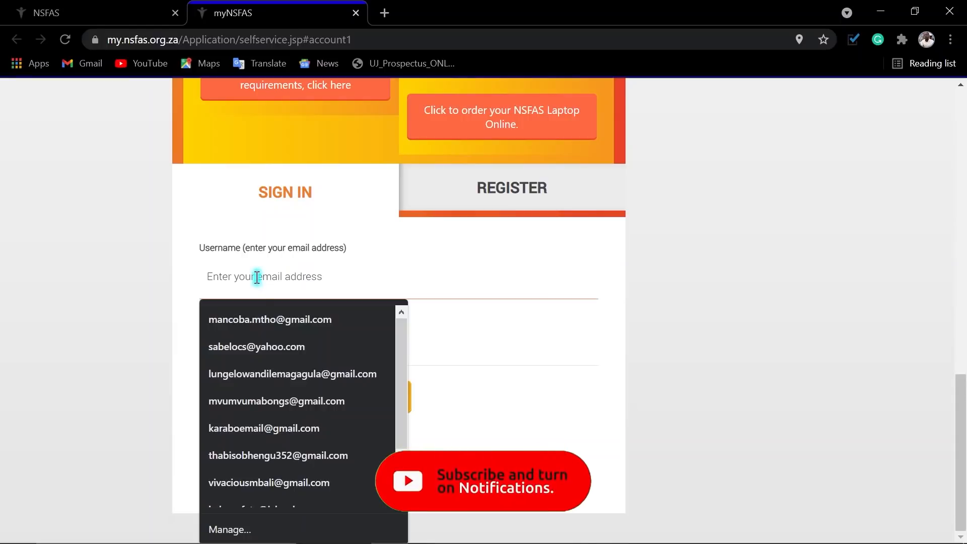
click(261, 328)
click(250, 348)
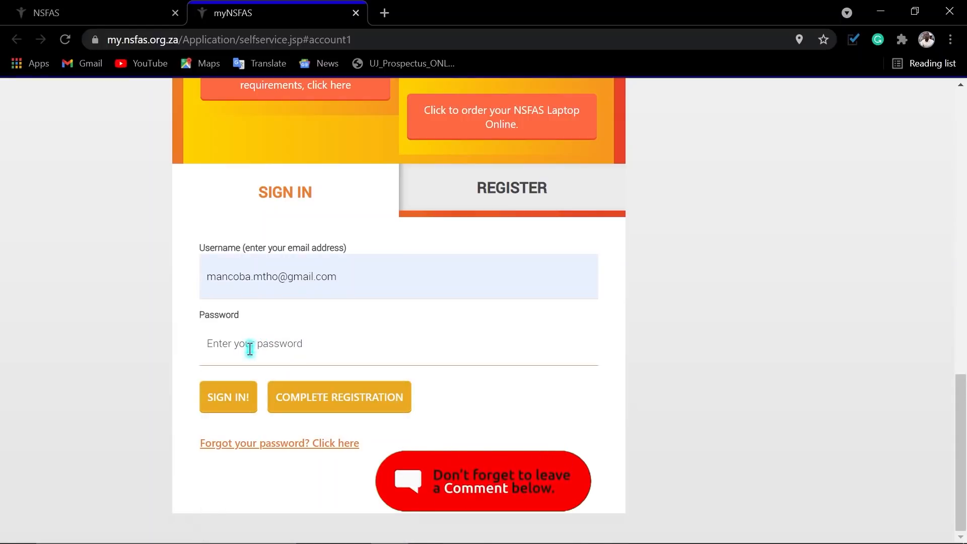
text(••••••••••)
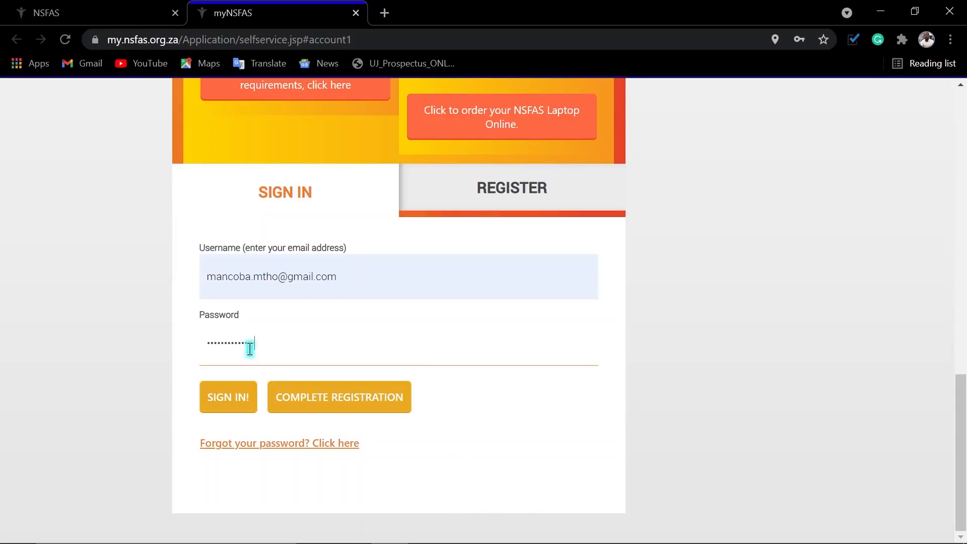
click(251, 402)
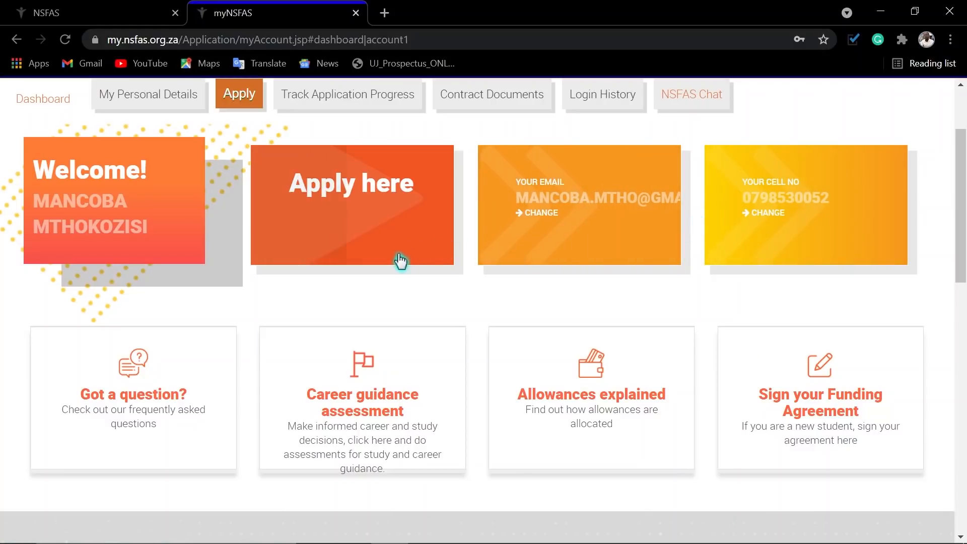
- Open the Apply form, keep 2022 as the academic year, and review the pre-filled personal details
click(240, 104)
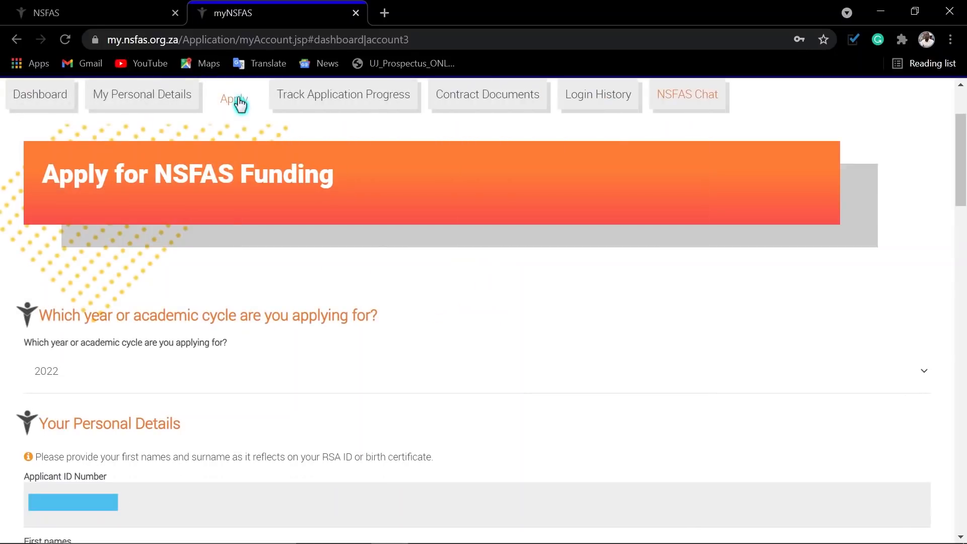
click(83, 382)
click(86, 384)
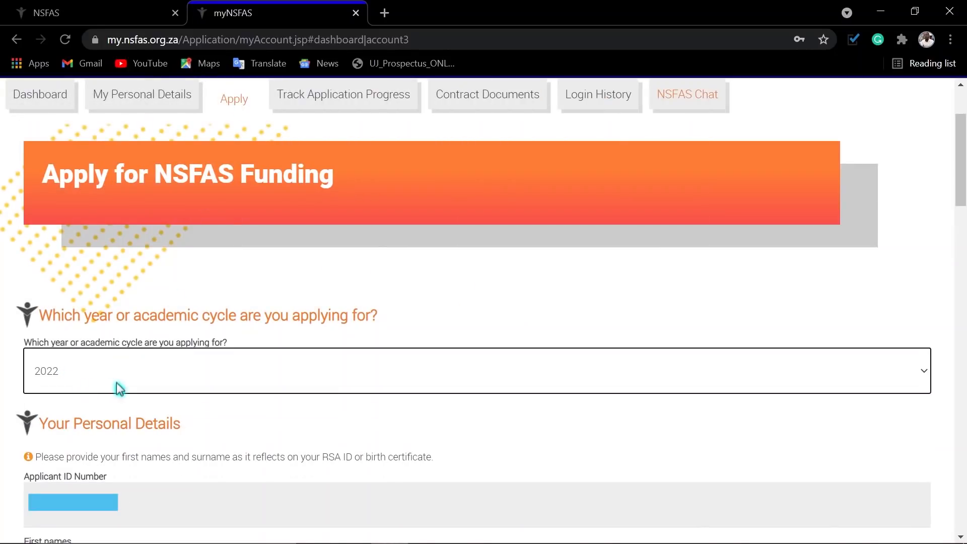
scroll(209, 421, down, 3)
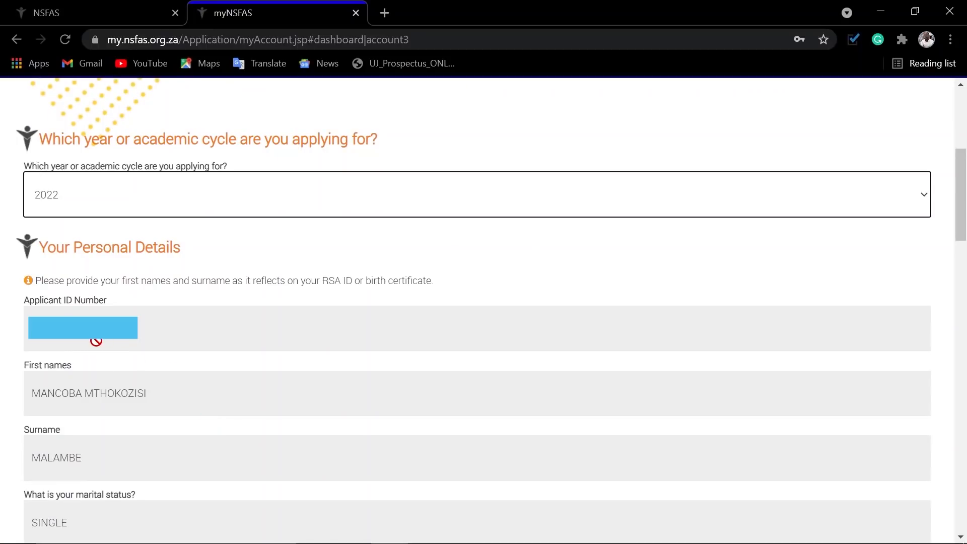
scroll(95, 342, down, 3)
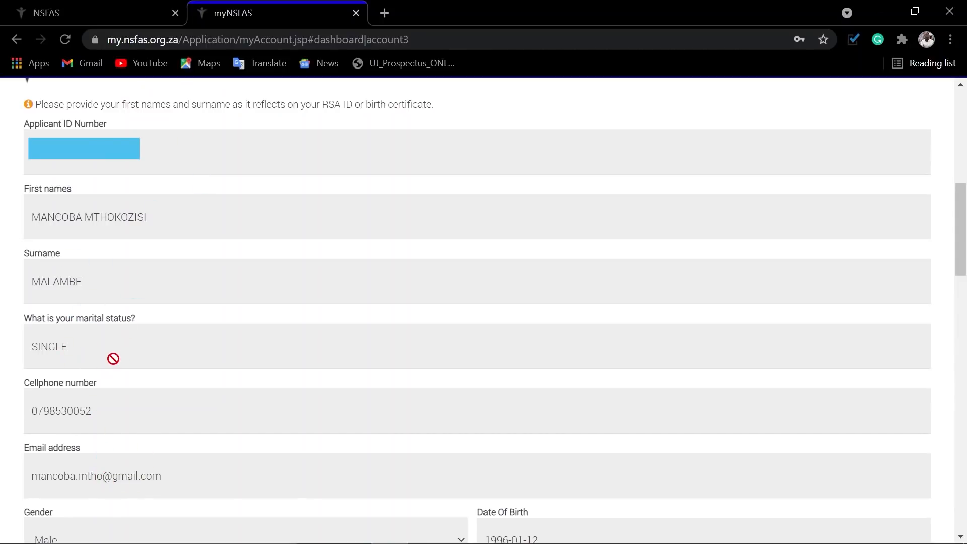
scroll(133, 359, down, 3)
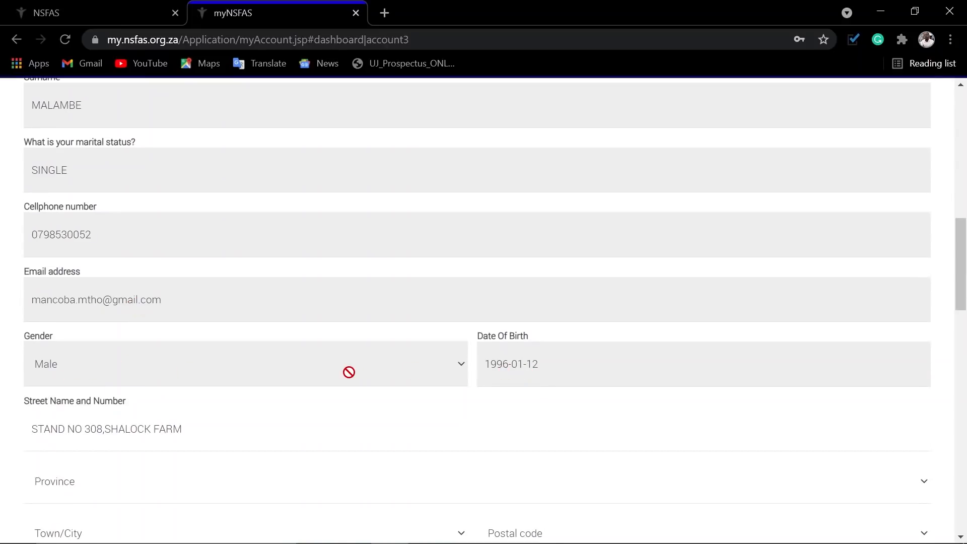
scroll(476, 374, down, 3)
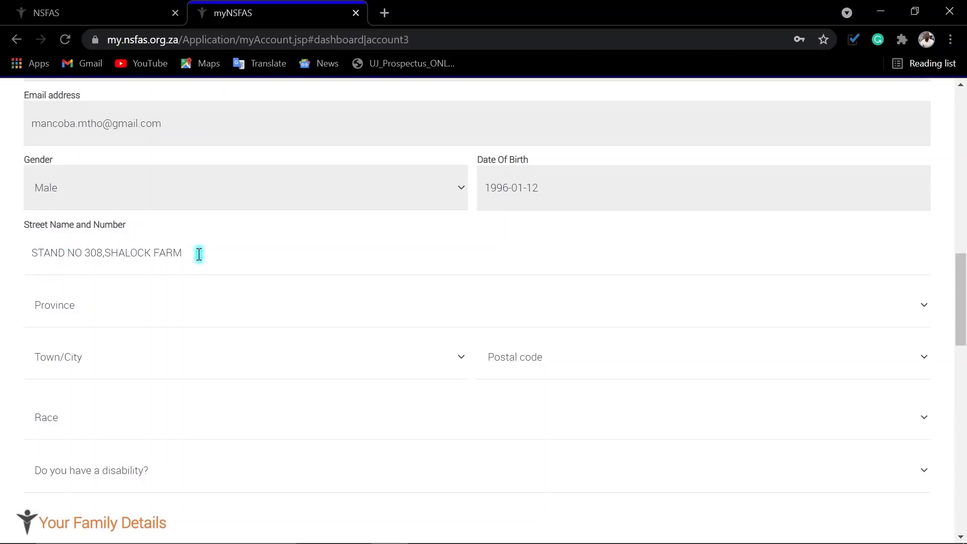
- Replace the street address with a new house number from a saved autofill suggestion, and set the postal code
drag(200, 254, 2, 255)
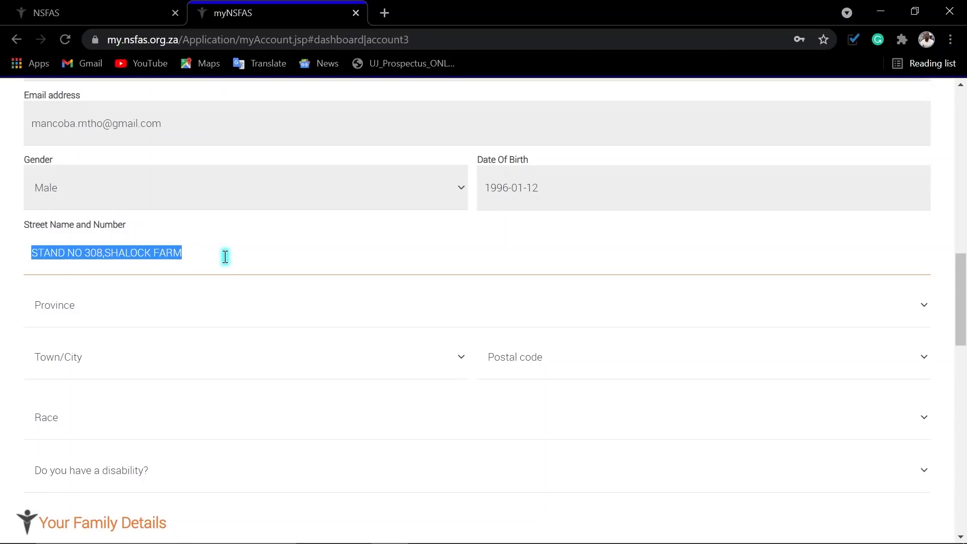
text(33)
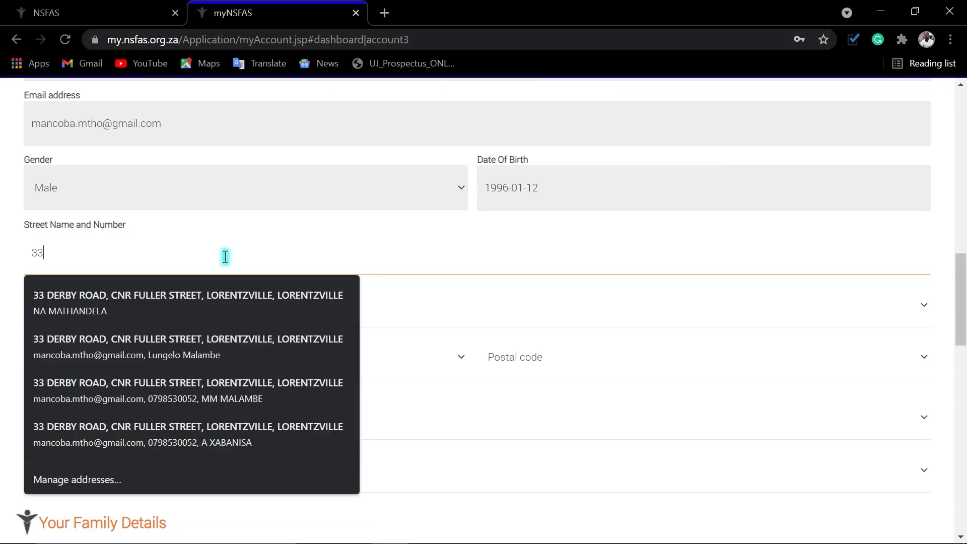
click(160, 348)
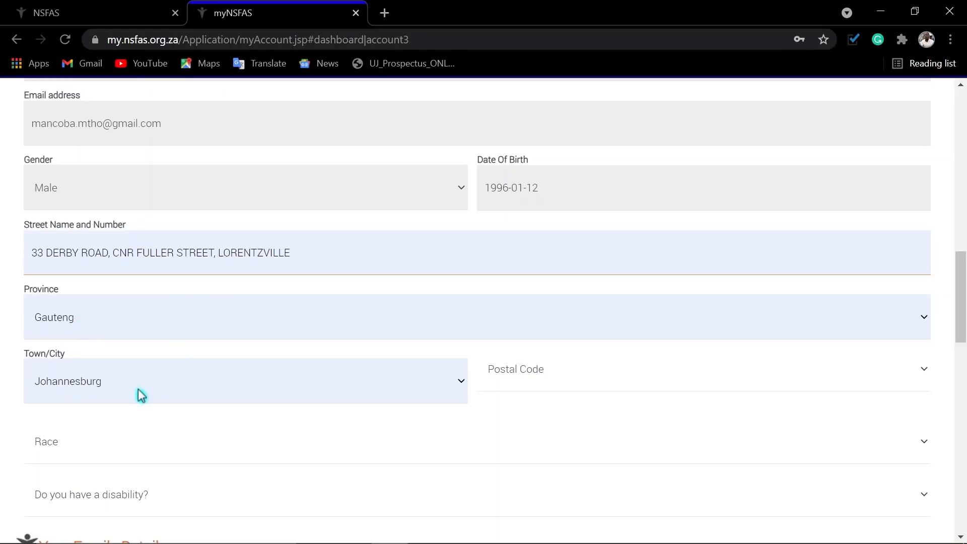
click(549, 381)
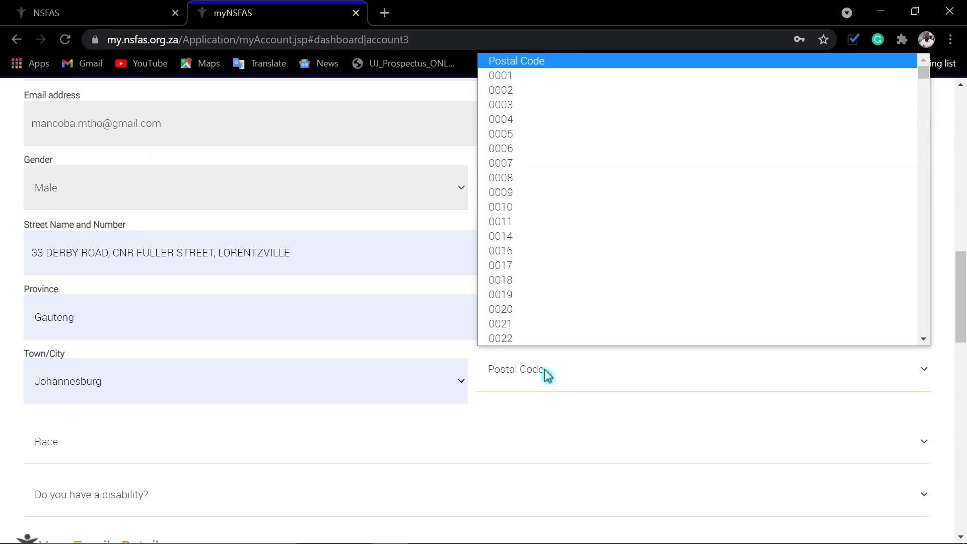
text(2094)
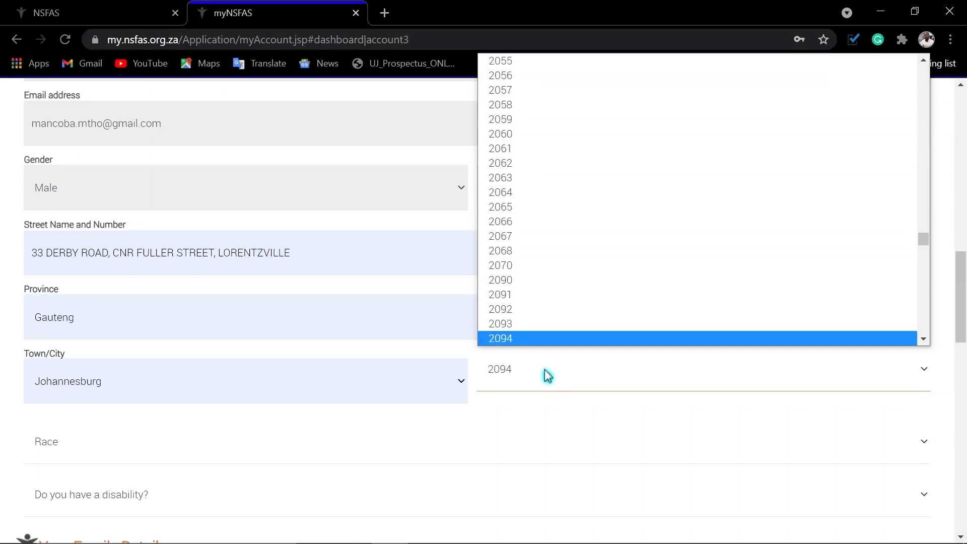
key(Return)
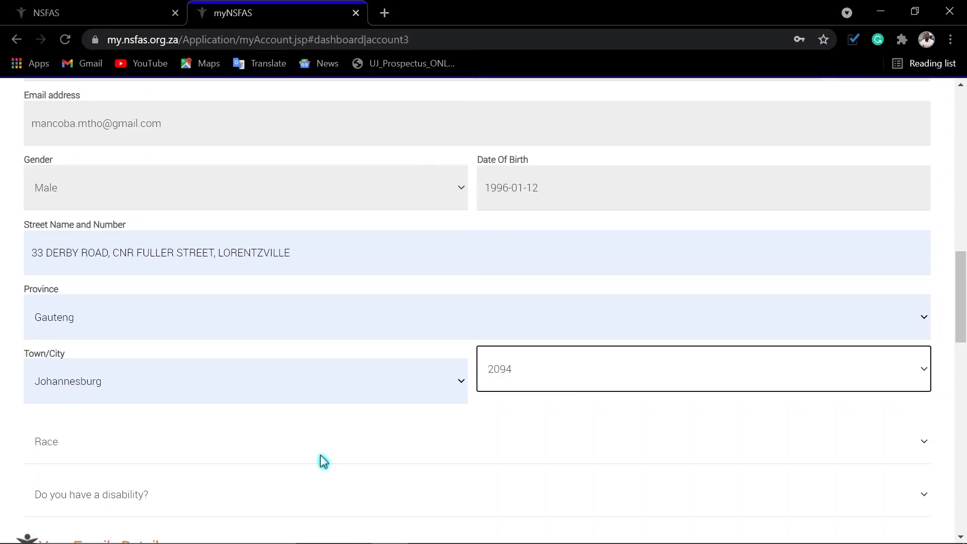
- Set race to African and answer No to having a disability
click(272, 456)
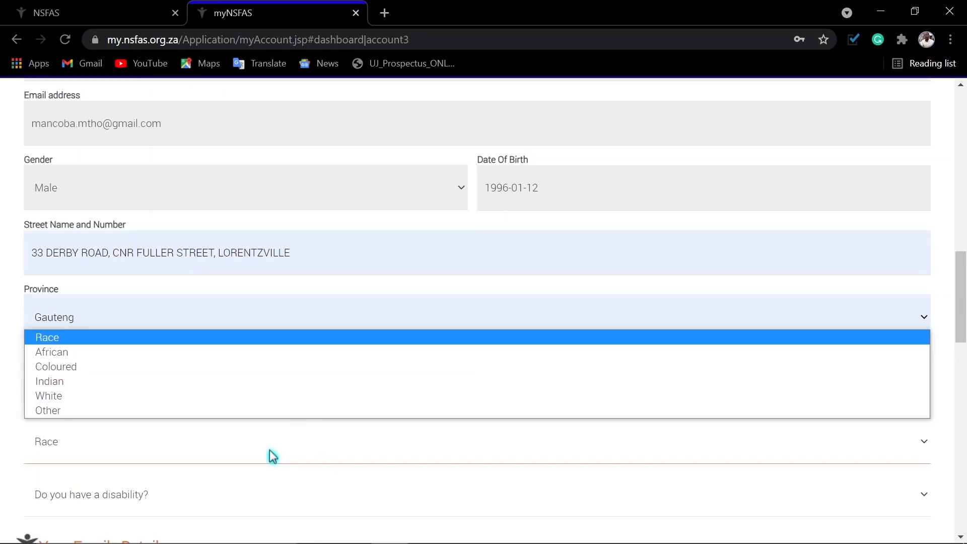
click(89, 363)
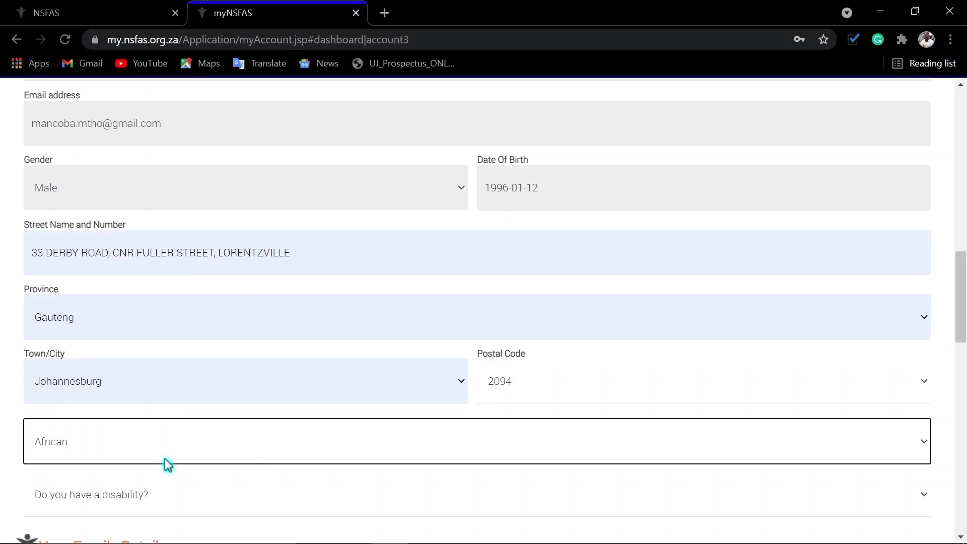
scroll(174, 462, down, 7)
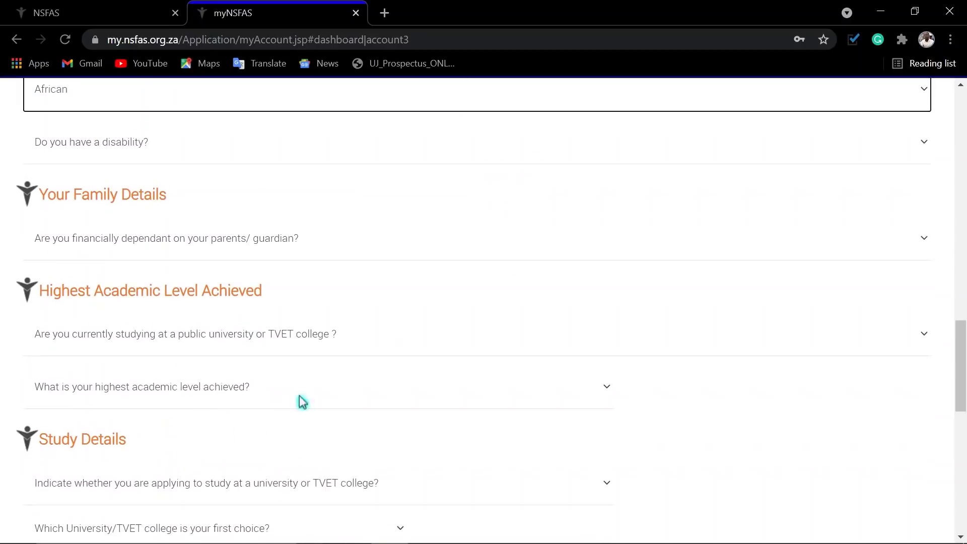
click(145, 156)
click(75, 201)
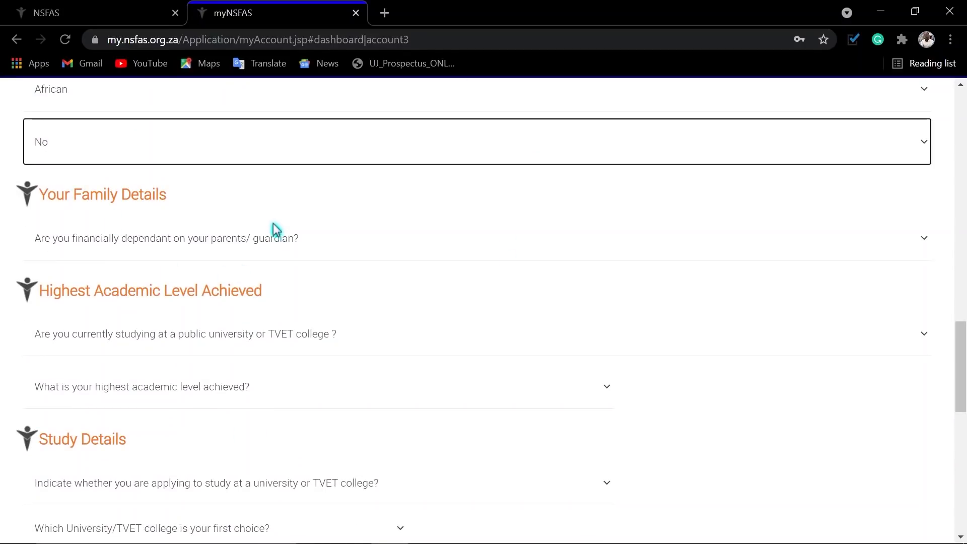
- Answer Yes to being financially dependent, first marking dependence on mother and father as Yes
scroll(275, 229, down, 3)
scroll(274, 229, up, 3)
click(333, 248)
click(103, 297)
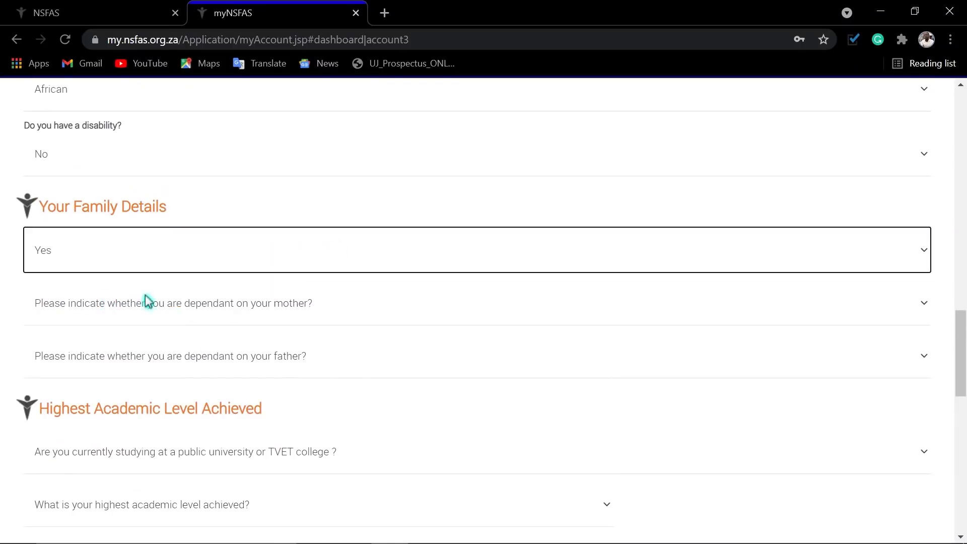
click(283, 310)
click(137, 361)
scroll(258, 357, down, 5)
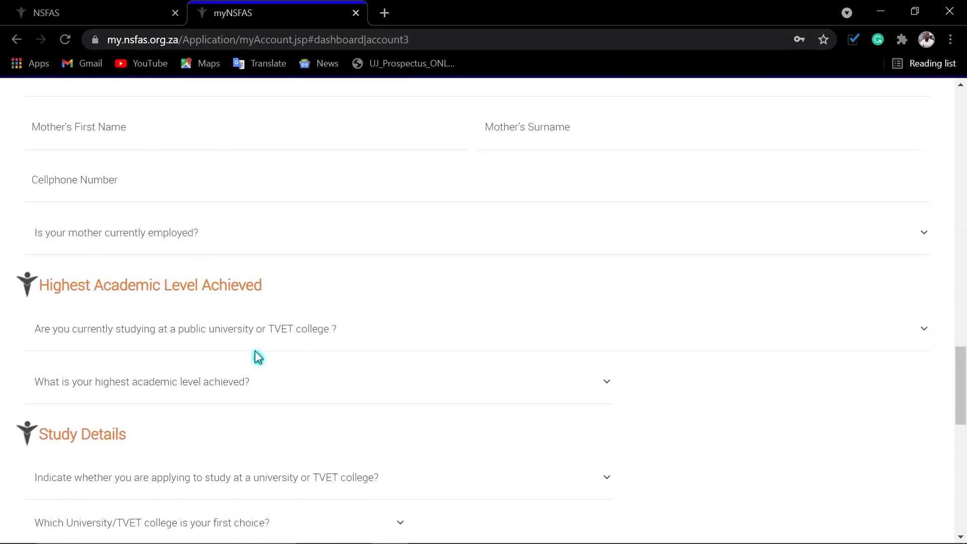
scroll(258, 357, up, 3)
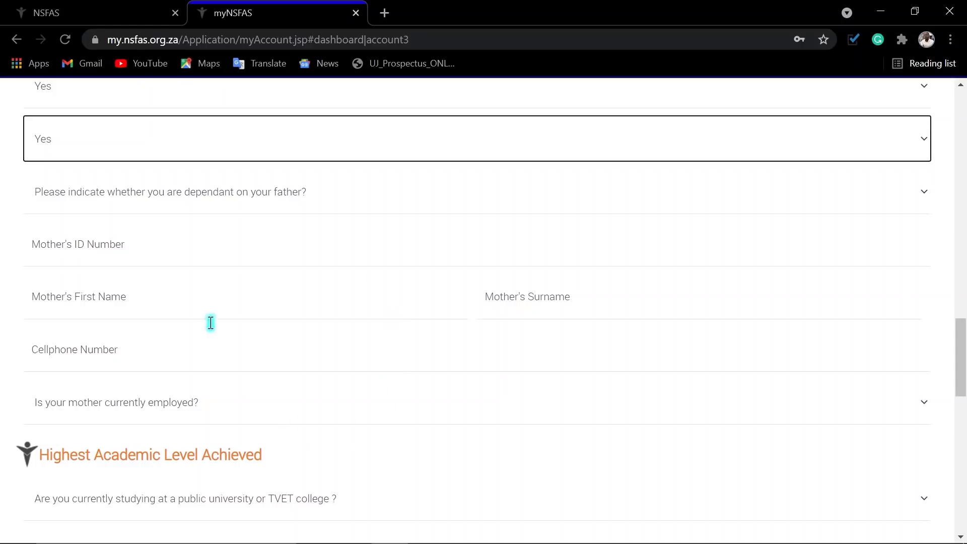
click(280, 204)
click(151, 250)
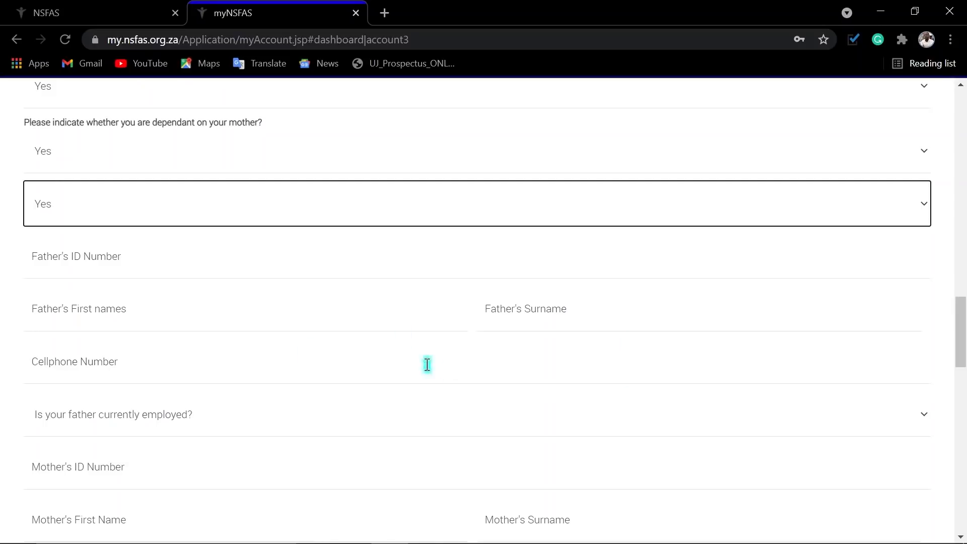
- Change mother and father dependency to No and mark dependence on a legal guardian as Yes
scroll(514, 403, down, 6)
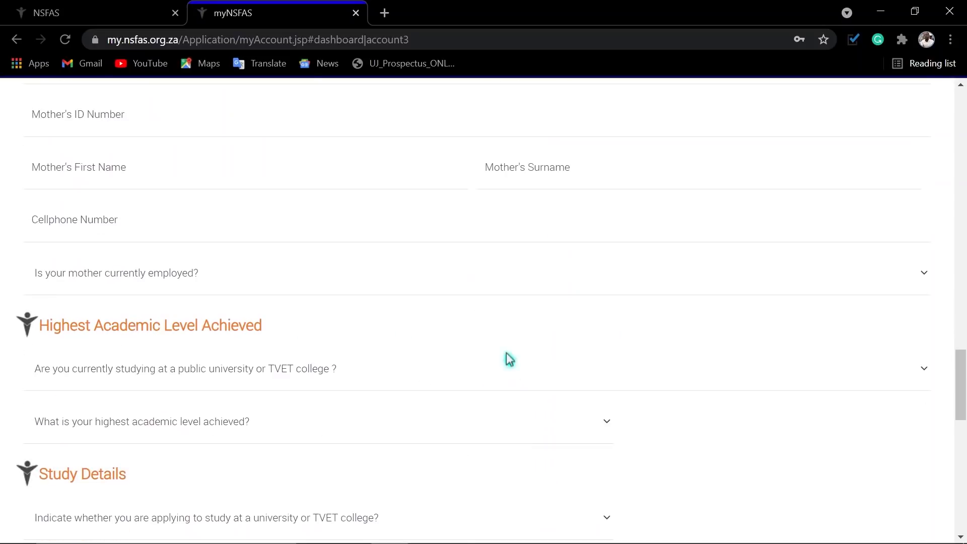
scroll(471, 261, up, 2)
scroll(468, 275, up, 2)
scroll(468, 276, down, 1)
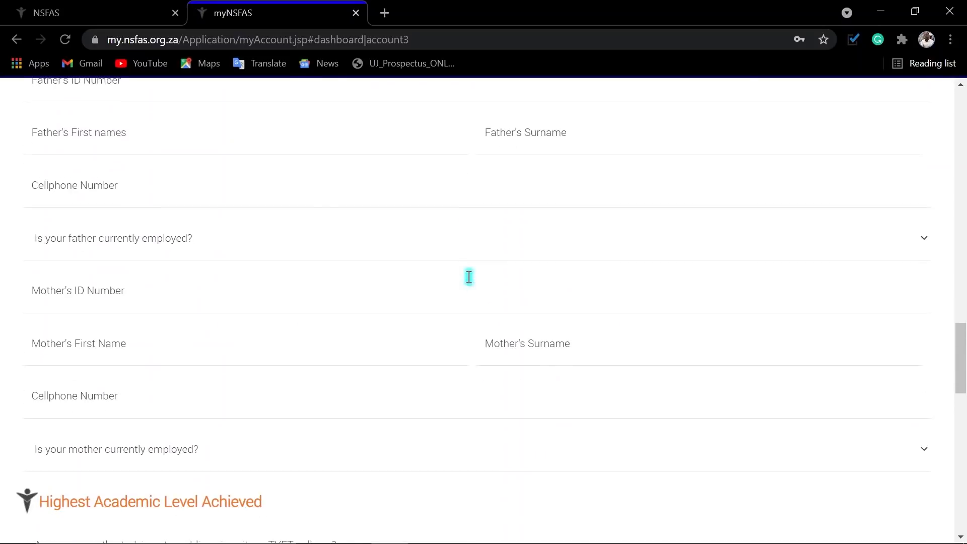
scroll(244, 237, up, 4)
click(111, 153)
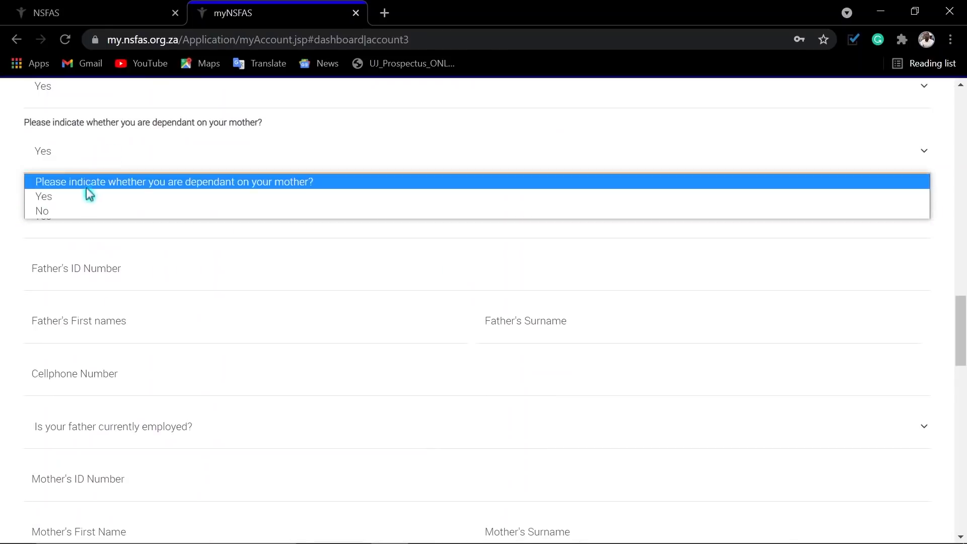
click(63, 210)
click(79, 217)
click(65, 276)
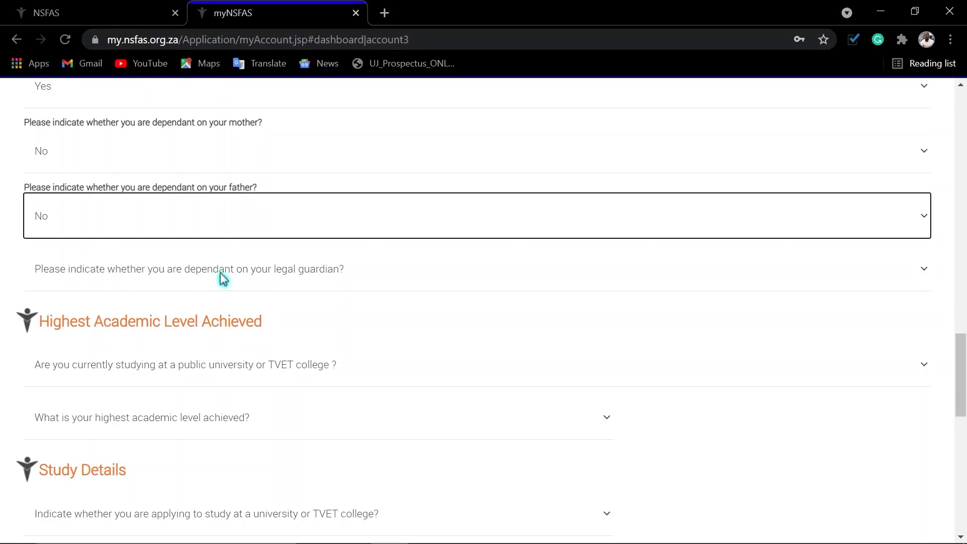
click(272, 274)
click(132, 315)
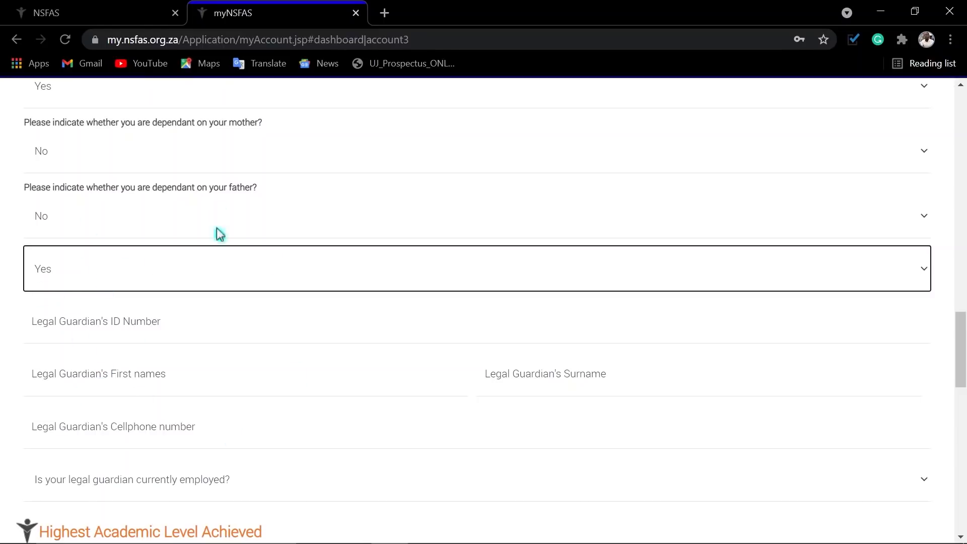
scroll(234, 373, down, 3)
- Answer Yes that the legal guardian is employed
scroll(235, 378, down, 10)
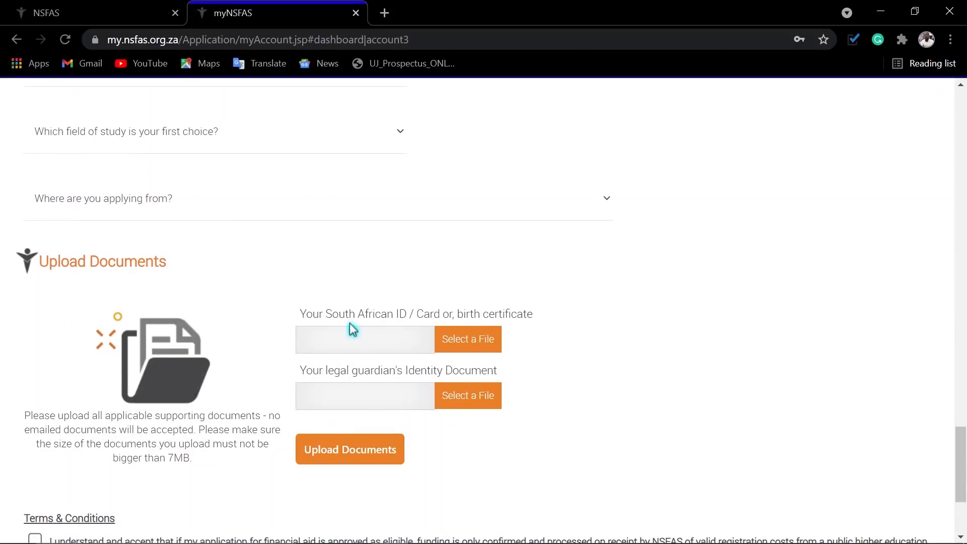
scroll(360, 334, up, 7)
scroll(364, 341, down, 7)
scroll(325, 271, up, 10)
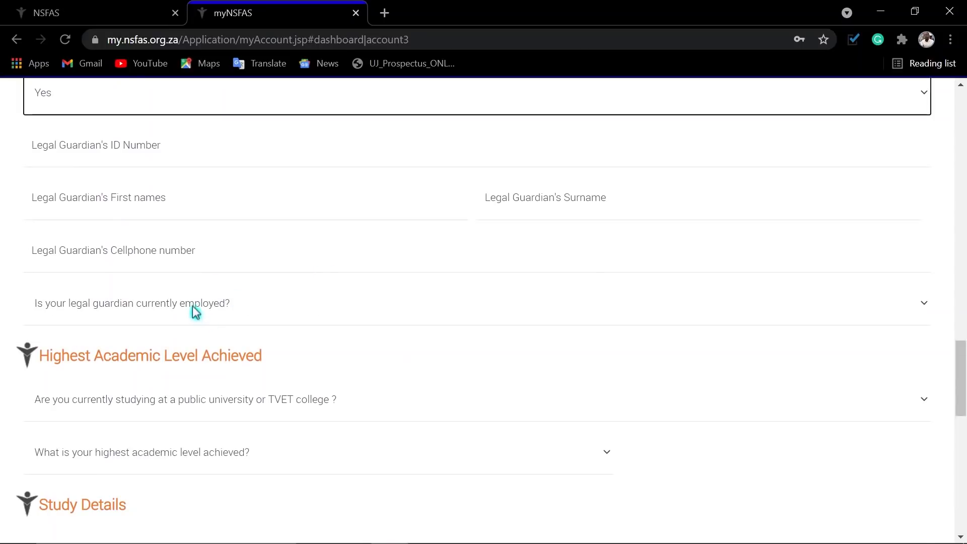
click(191, 311)
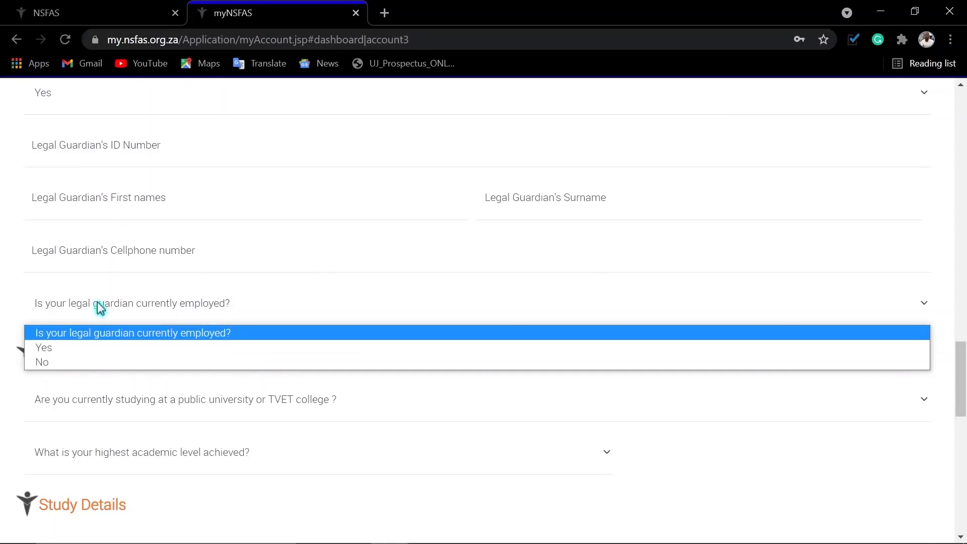
click(69, 349)
- Bring up the choices for 'Are you financially dependant on your parents/guardian?'
scroll(280, 395, down, 10)
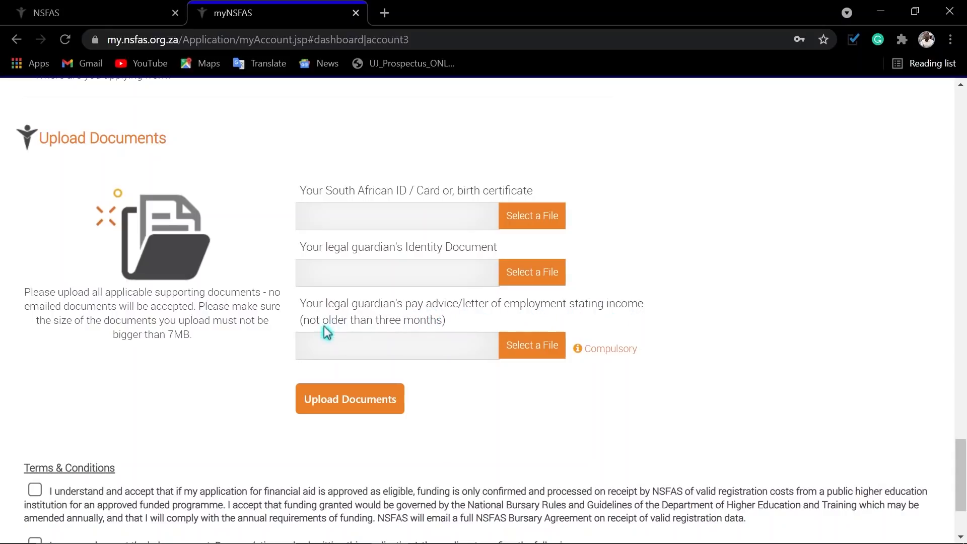
scroll(384, 304, up, 10)
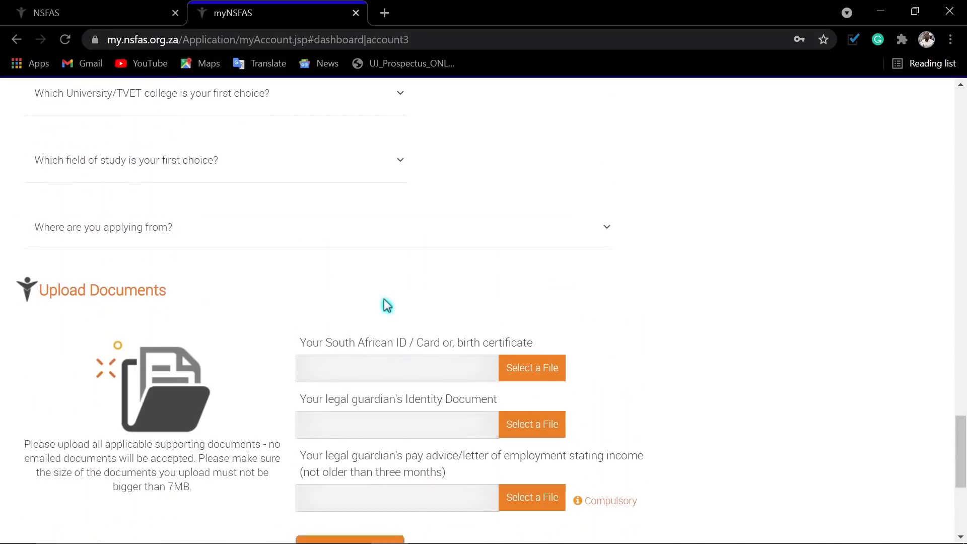
scroll(272, 278, up, 7)
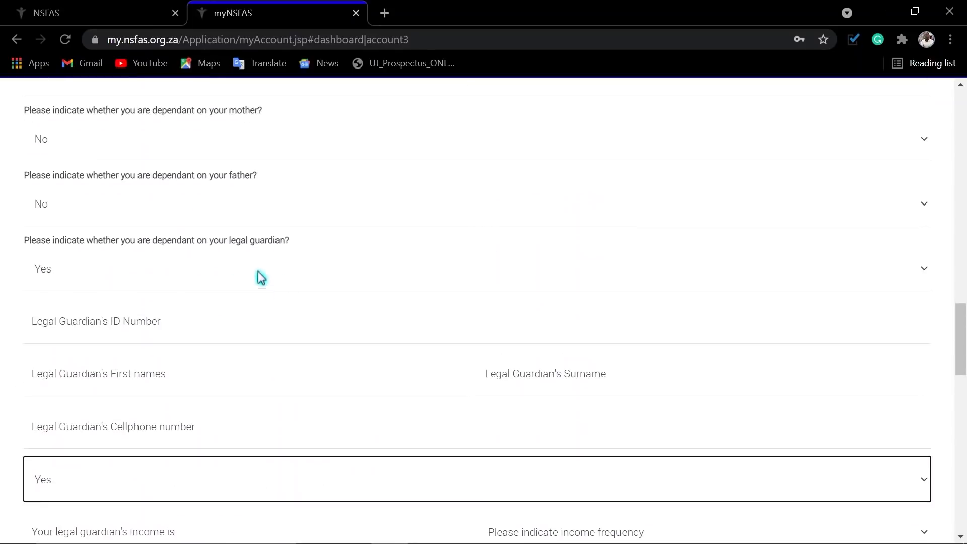
scroll(109, 231, up, 4)
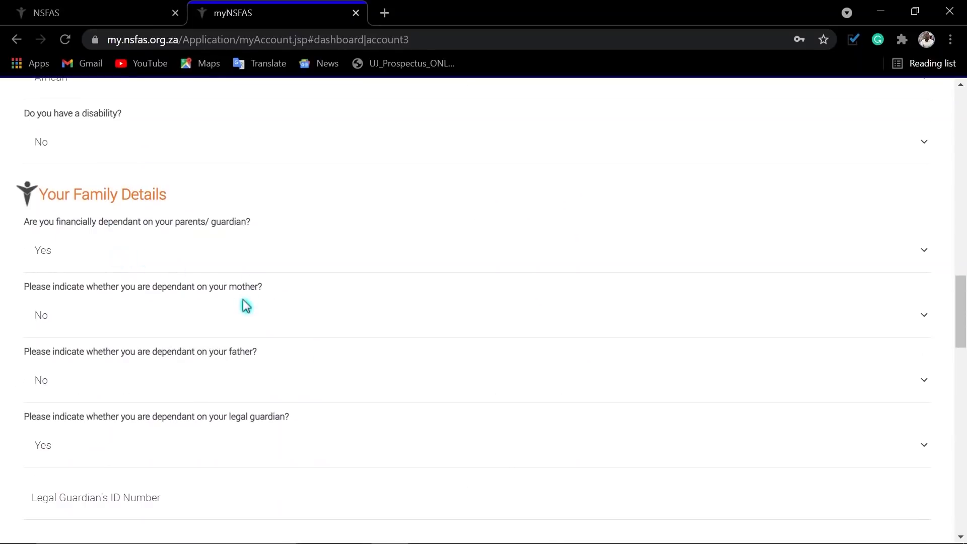
scroll(322, 333, down, 20)
scroll(356, 202, up, 12)
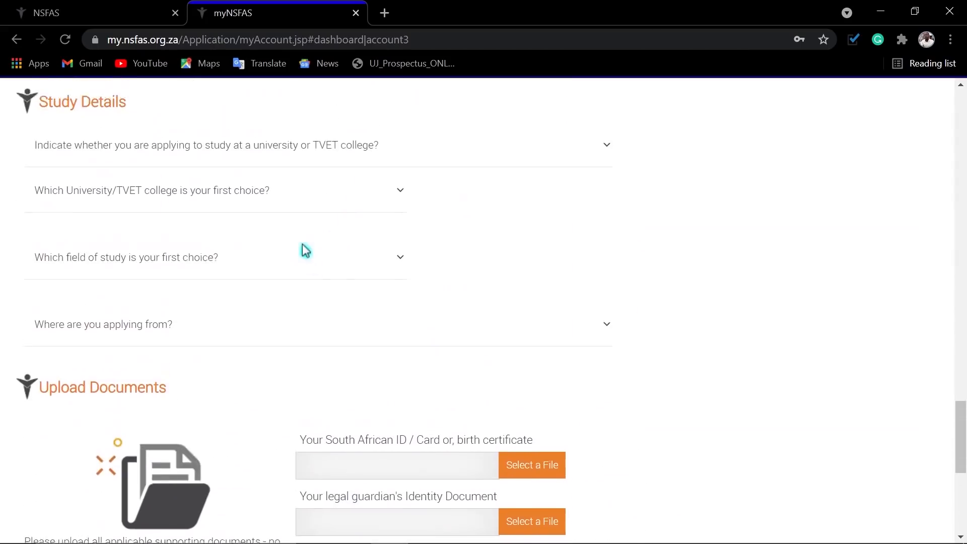
scroll(290, 262, up, 5)
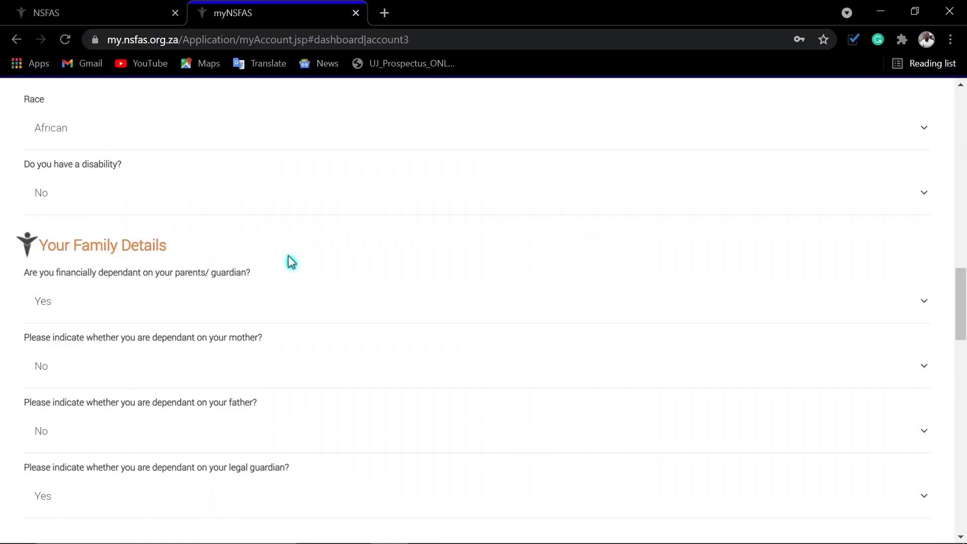
click(106, 327)
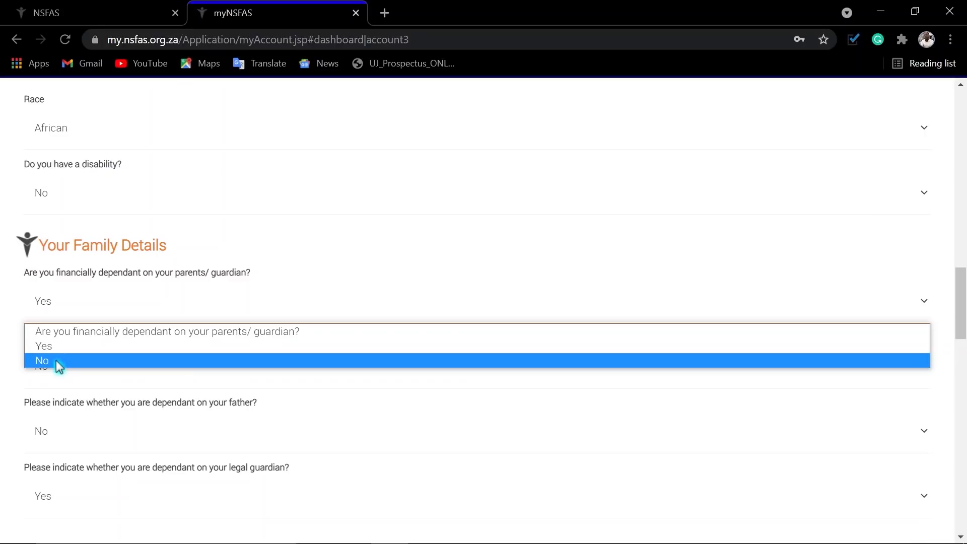
- Answer No to parent/guardian dependency and No to 'Are you currently employed?'
click(57, 361)
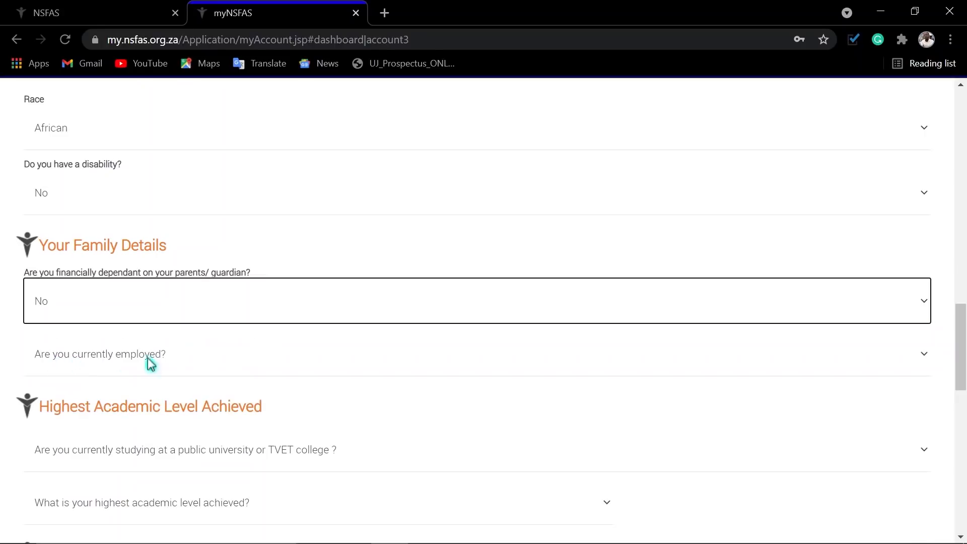
click(158, 362)
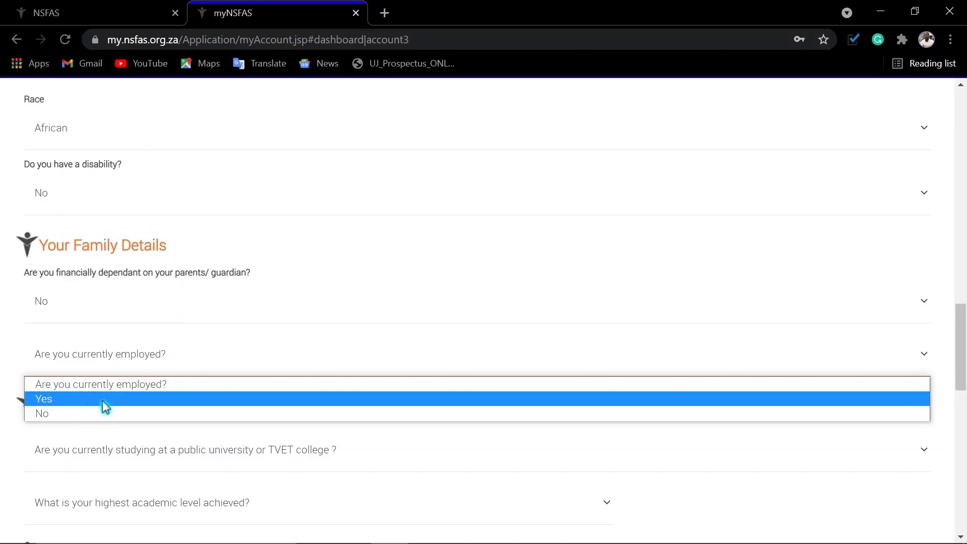
click(97, 414)
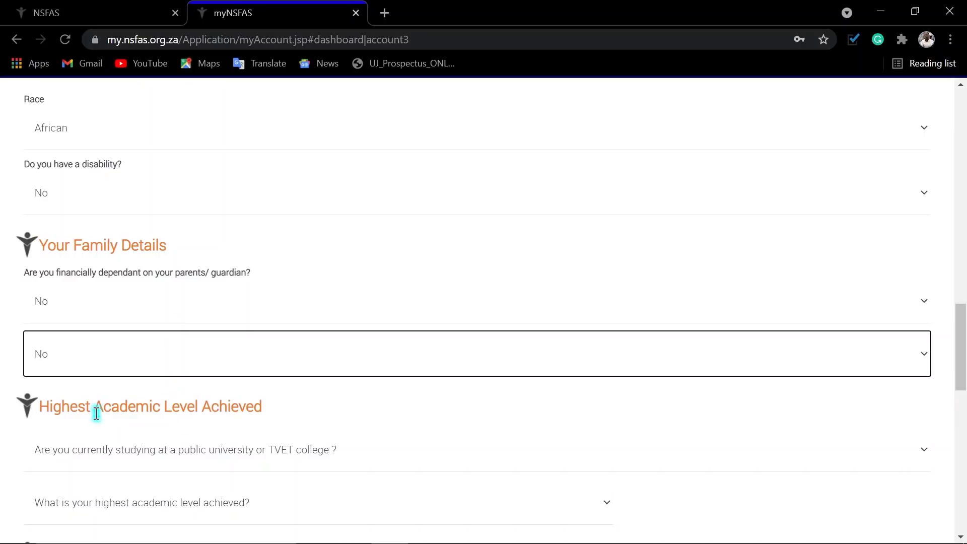
scroll(153, 402, down, 12)
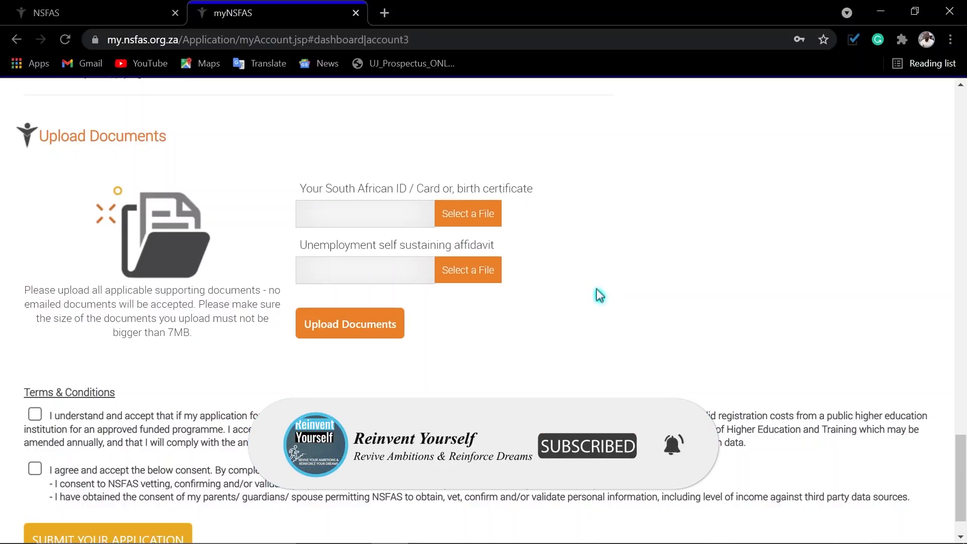
- Mark currently employed as Yes, with an income of 8000 received once a month
scroll(592, 294, up, 7)
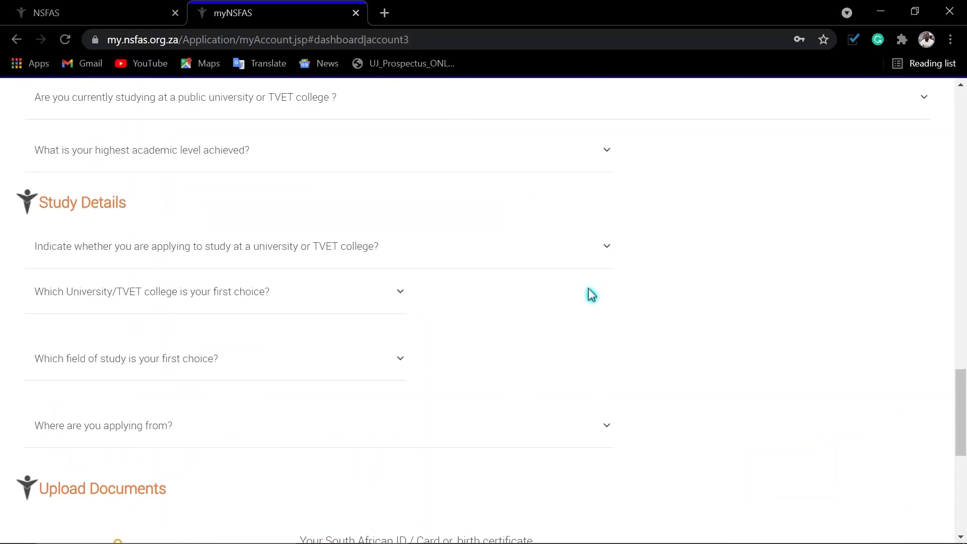
scroll(604, 282, up, 3)
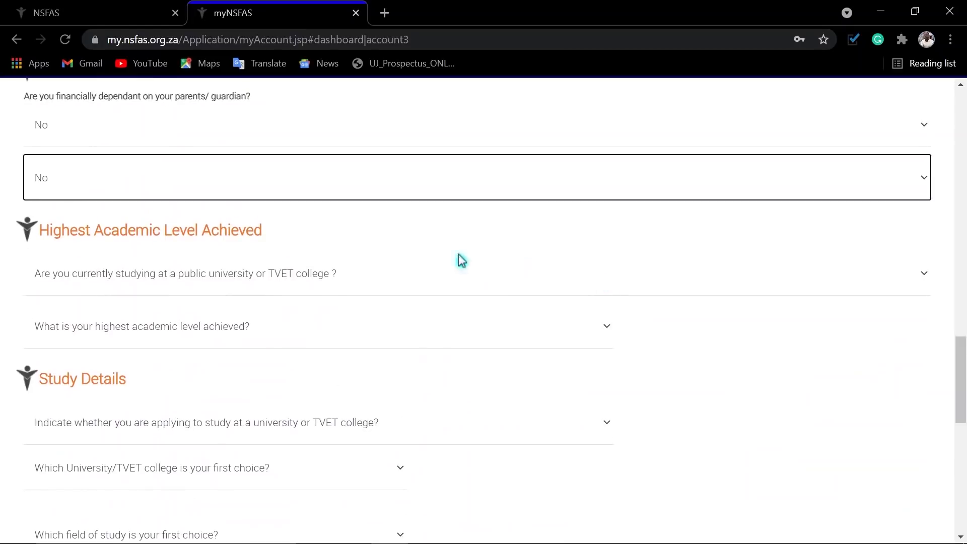
click(181, 195)
click(92, 222)
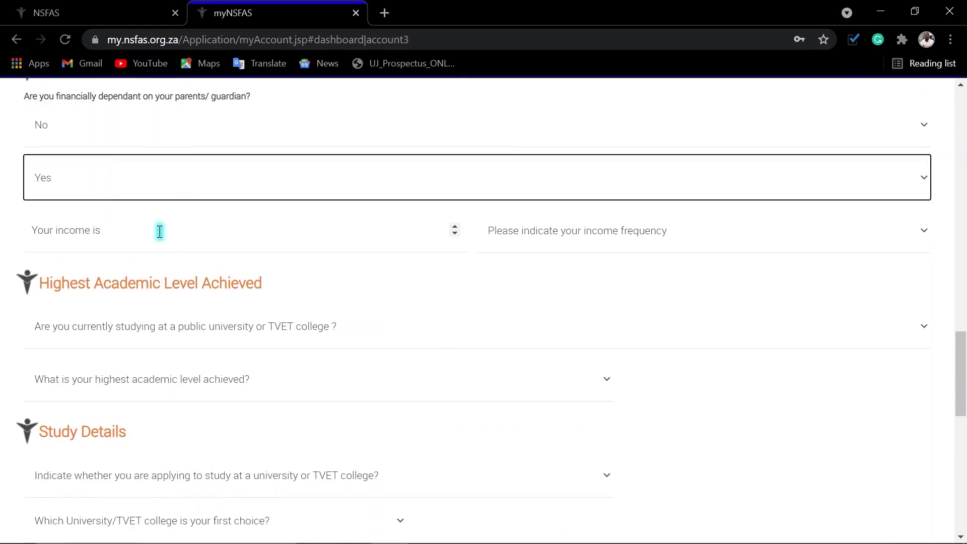
click(244, 240)
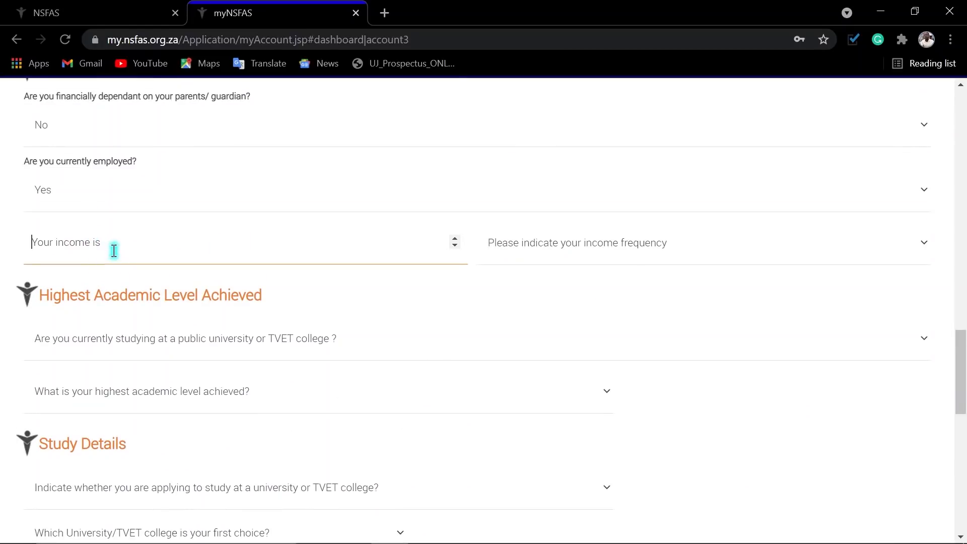
text(8000)
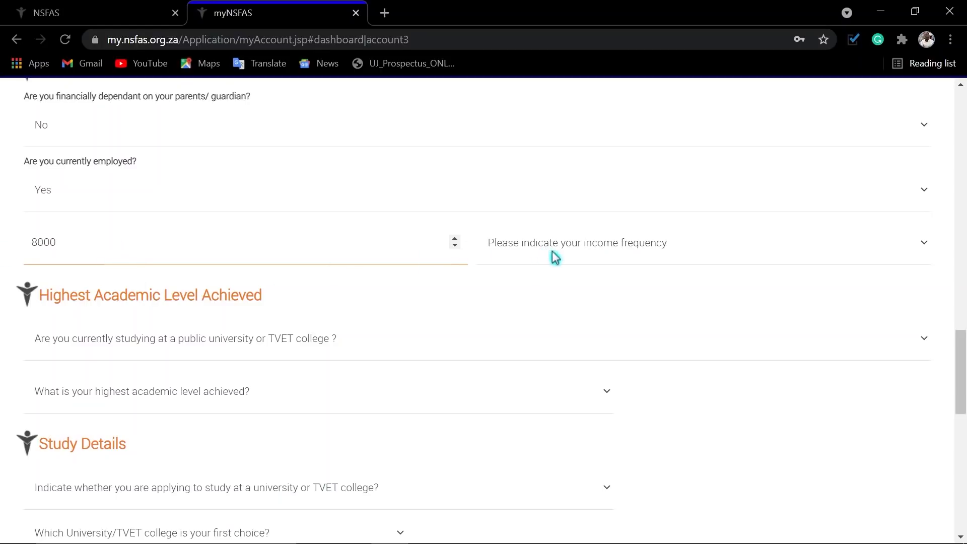
click(606, 254)
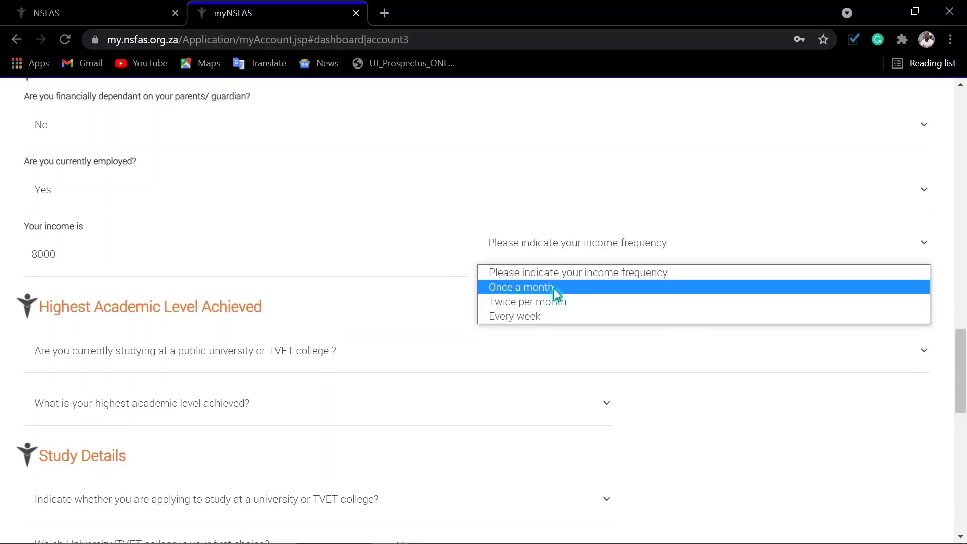
click(521, 293)
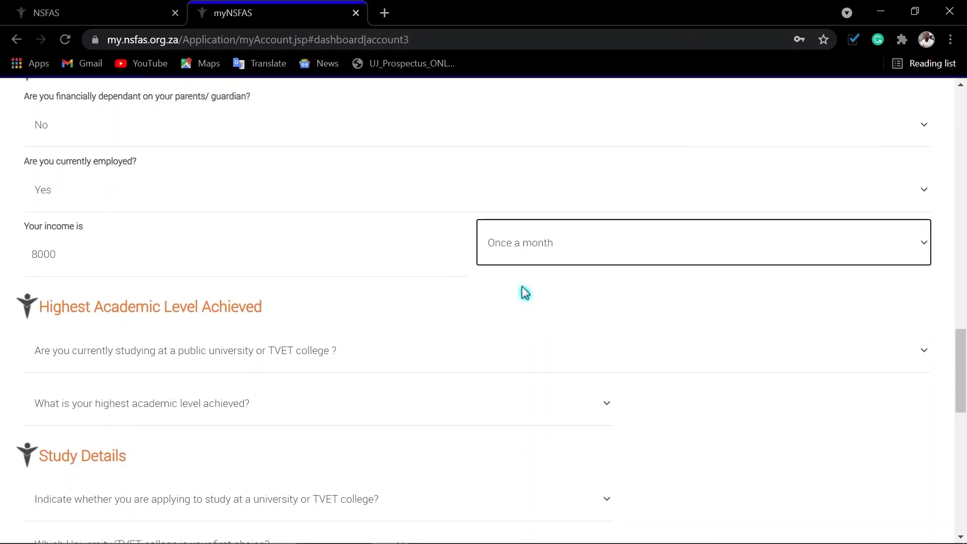
scroll(91, 328, down, 3)
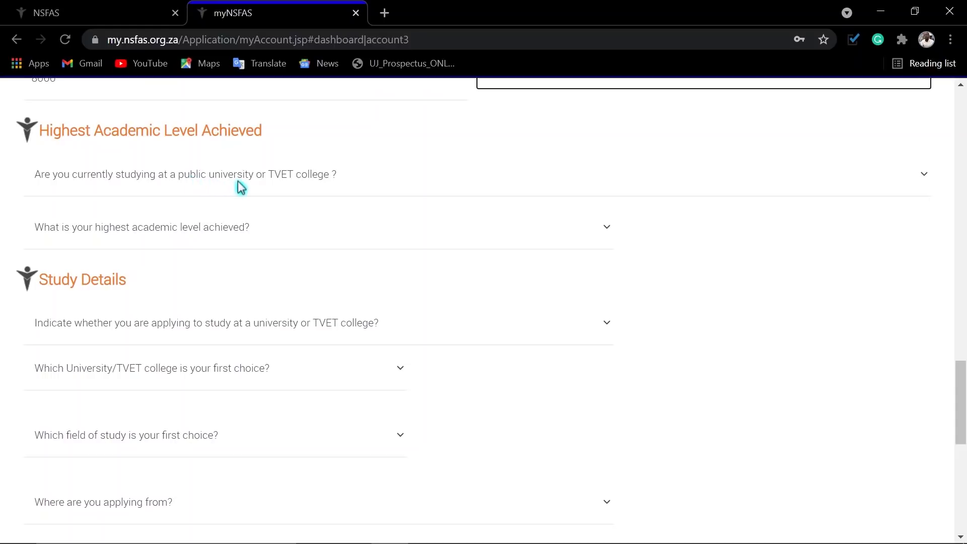
click(271, 181)
- Answer No to currently studying and set the last school to LOUIEVILLE COMBINED SCHOOL
click(127, 230)
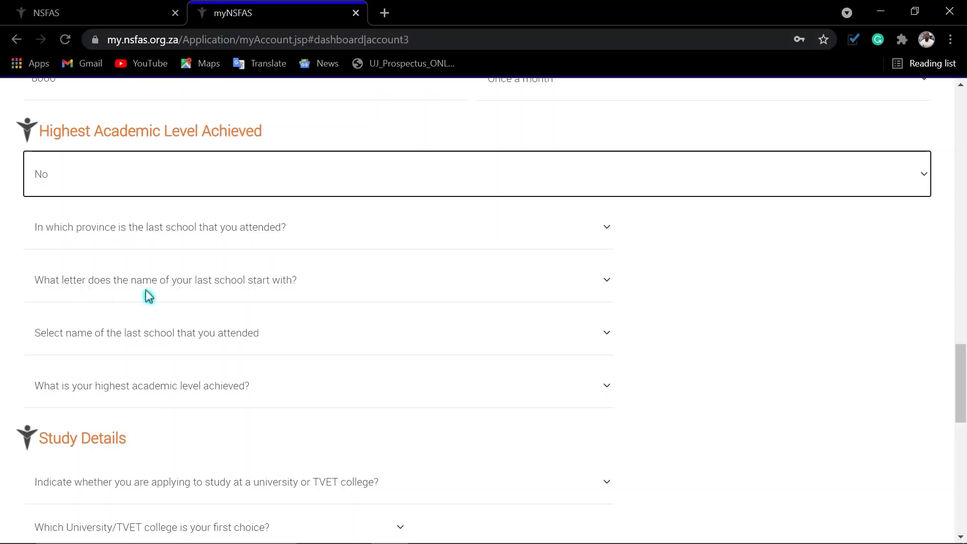
click(211, 291)
click(212, 291)
click(212, 291)
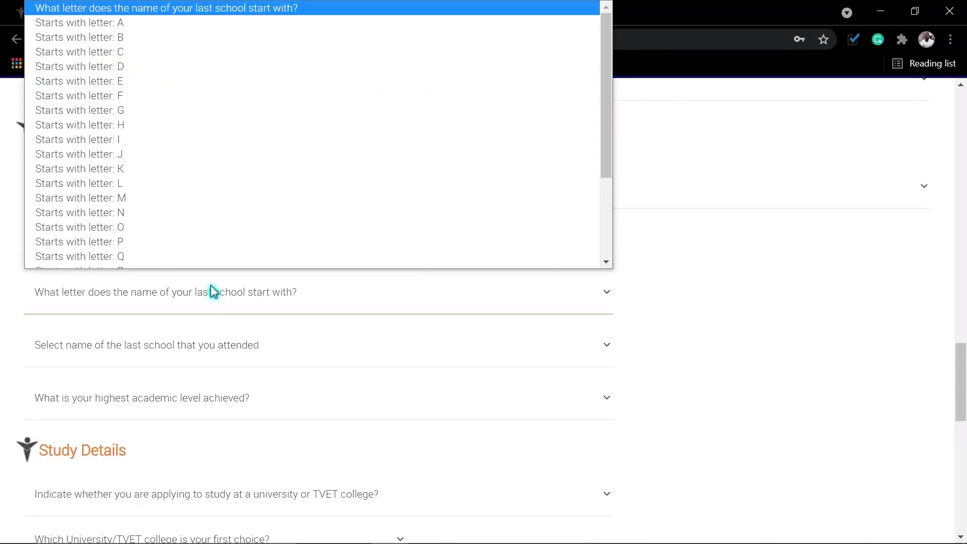
click(129, 176)
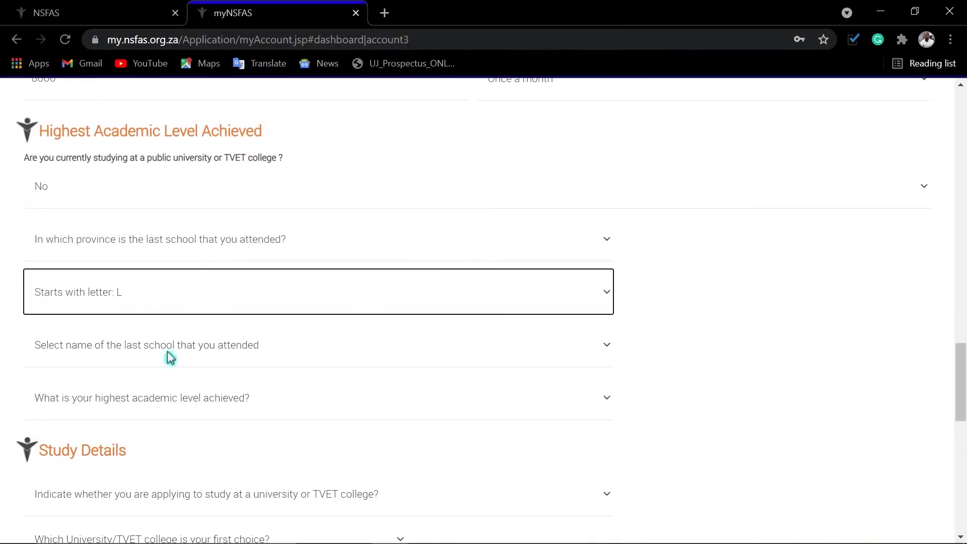
click(273, 347)
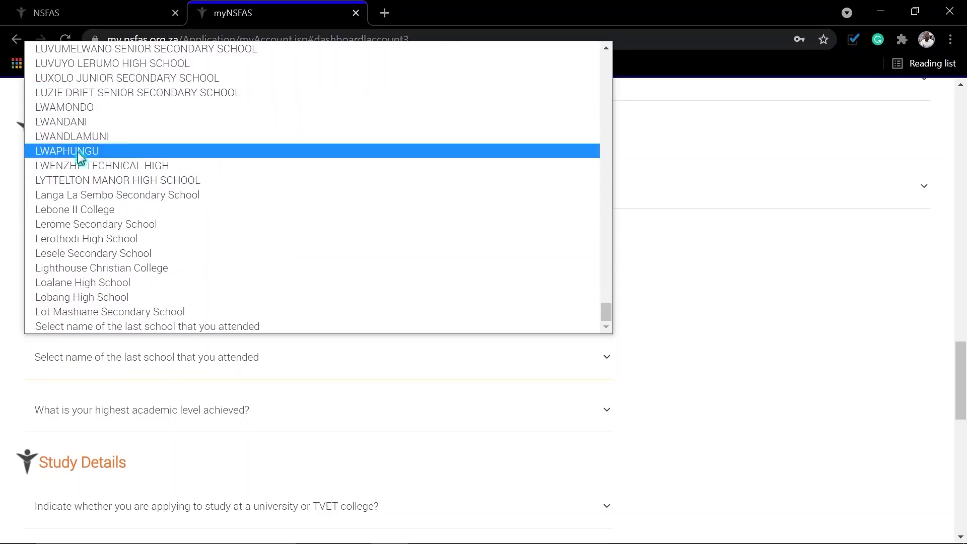
scroll(81, 217, up, 15)
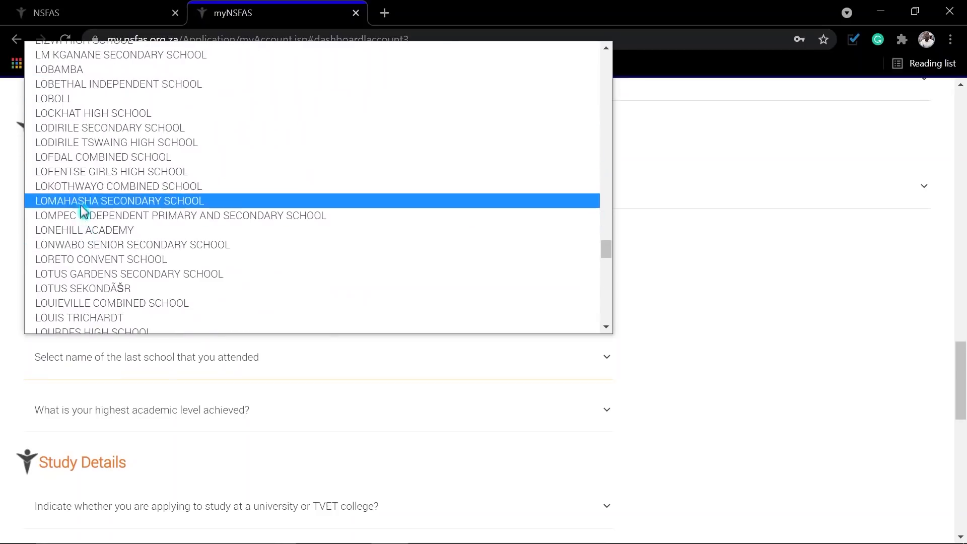
scroll(80, 196, up, 20)
scroll(81, 196, down, 10)
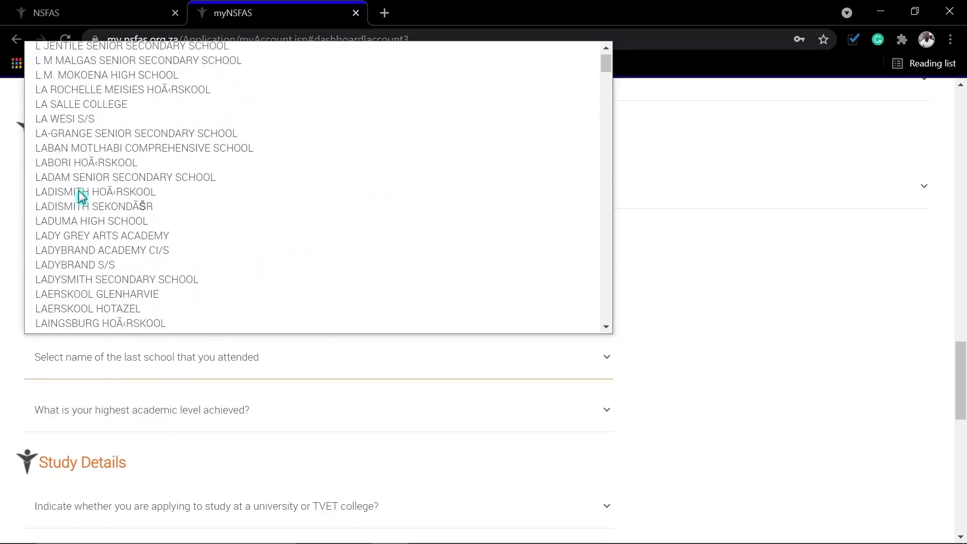
scroll(80, 196, up, 3)
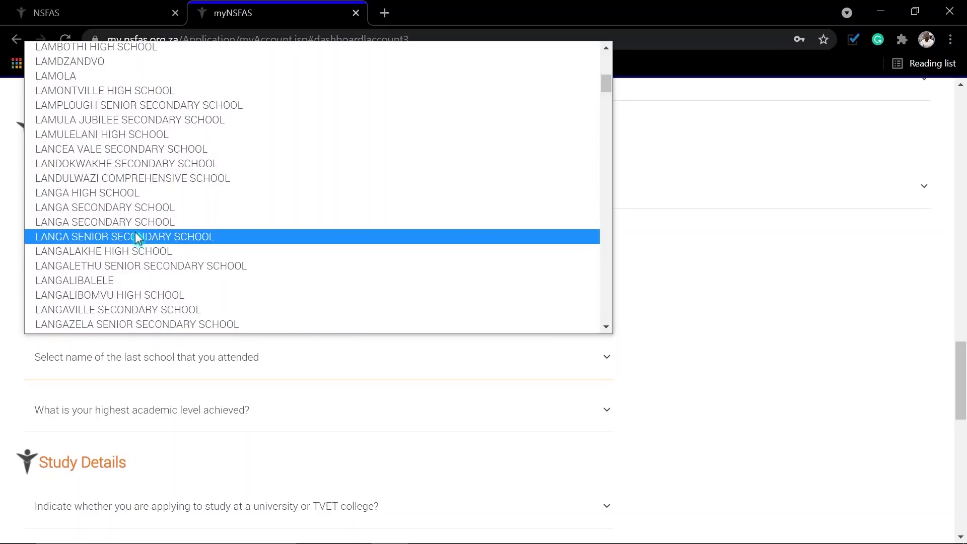
text(lou)
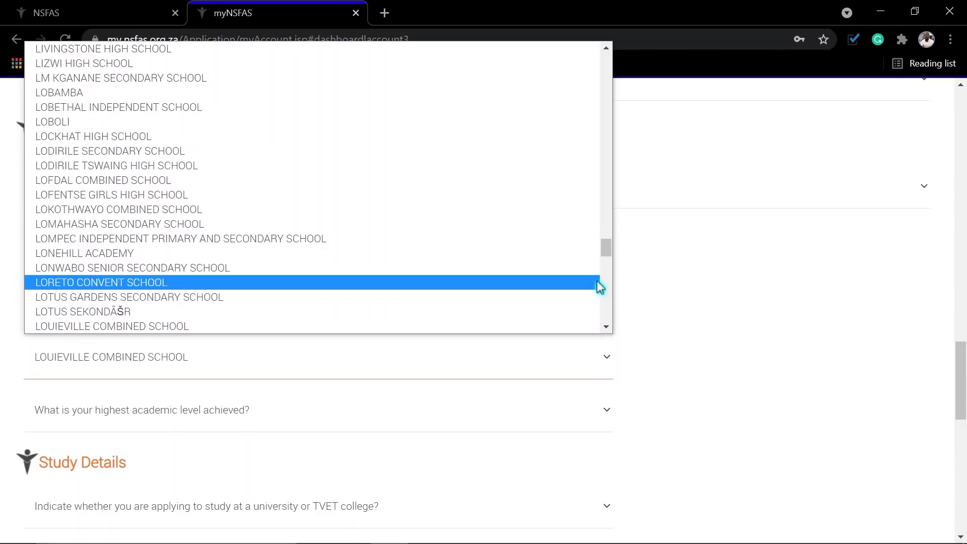
click(693, 309)
- Change currently studying to Yes, at UNIVERSITY OF JOHANNESBURG
click(123, 197)
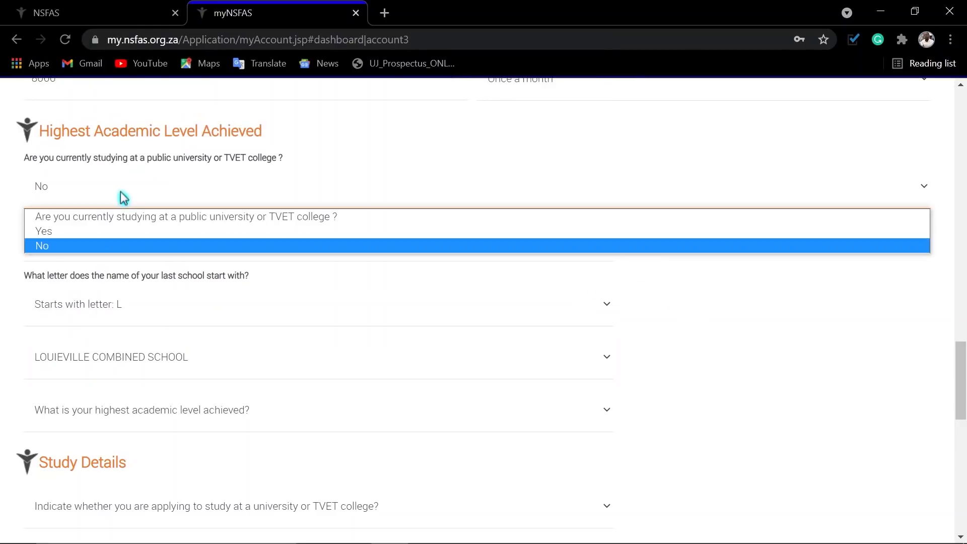
click(71, 232)
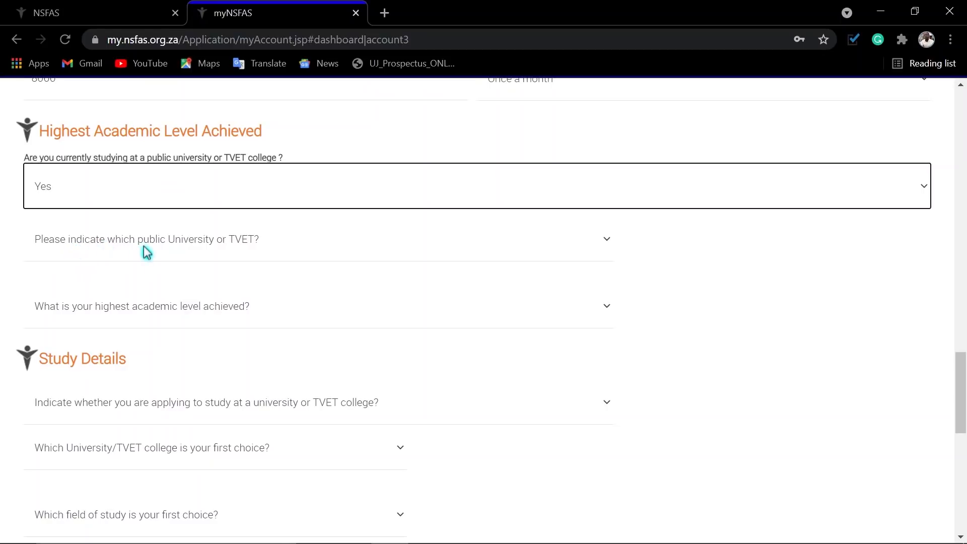
click(250, 251)
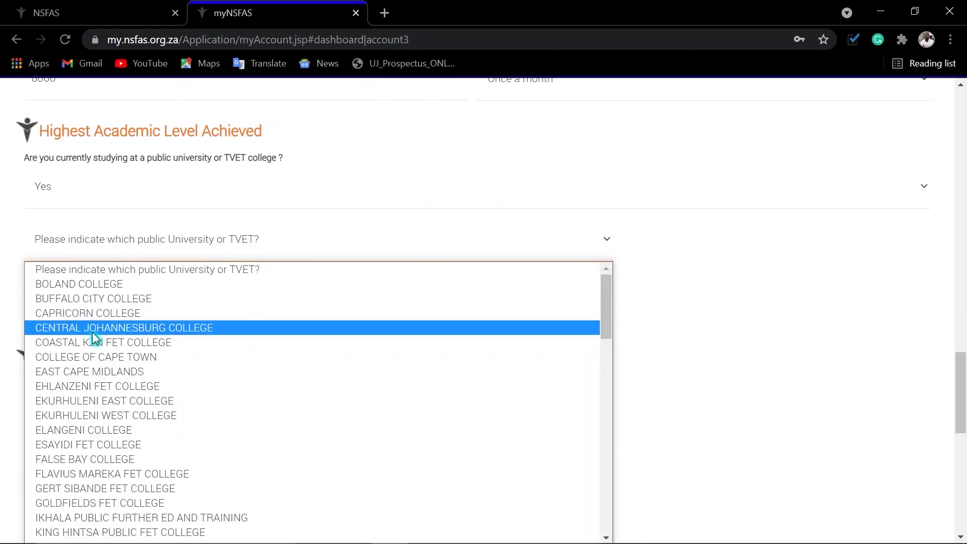
text(un)
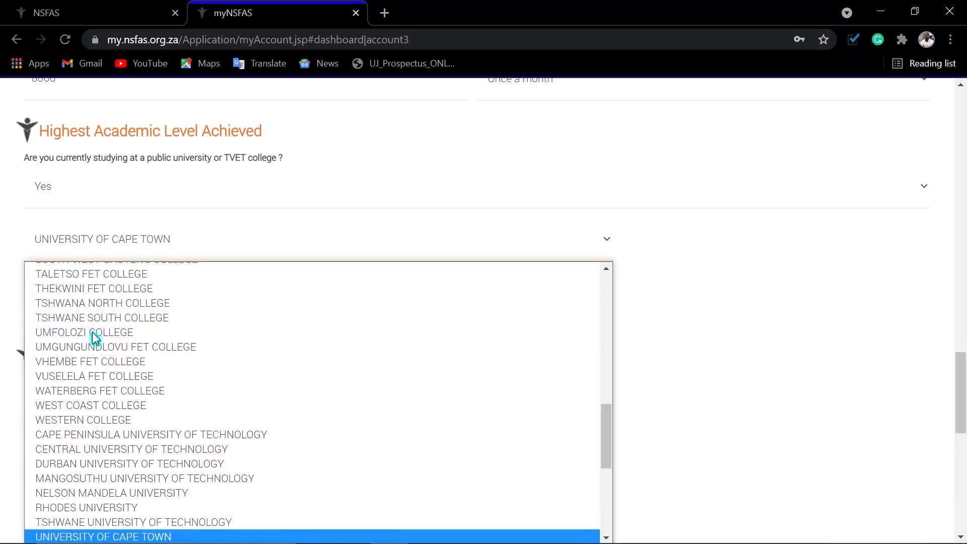
key(Down)
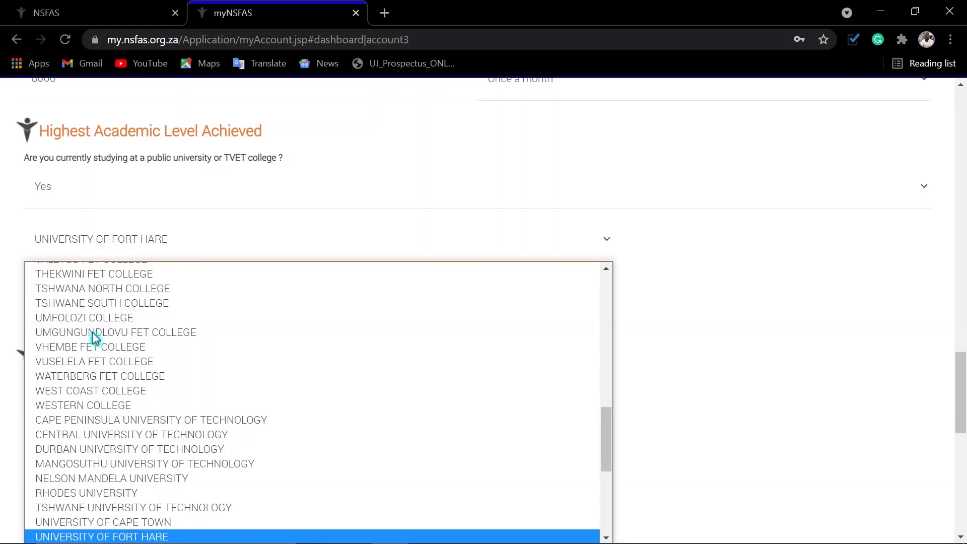
key(Down)
key(Down)
key(Down)
key(Down)
key(Down)
key(Down)
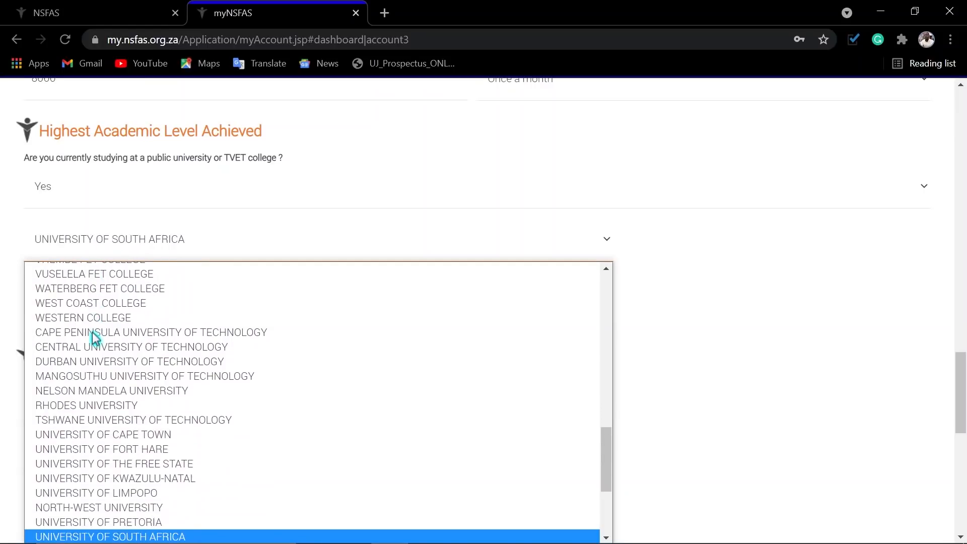
key(Down)
key(Down)
key(Down)
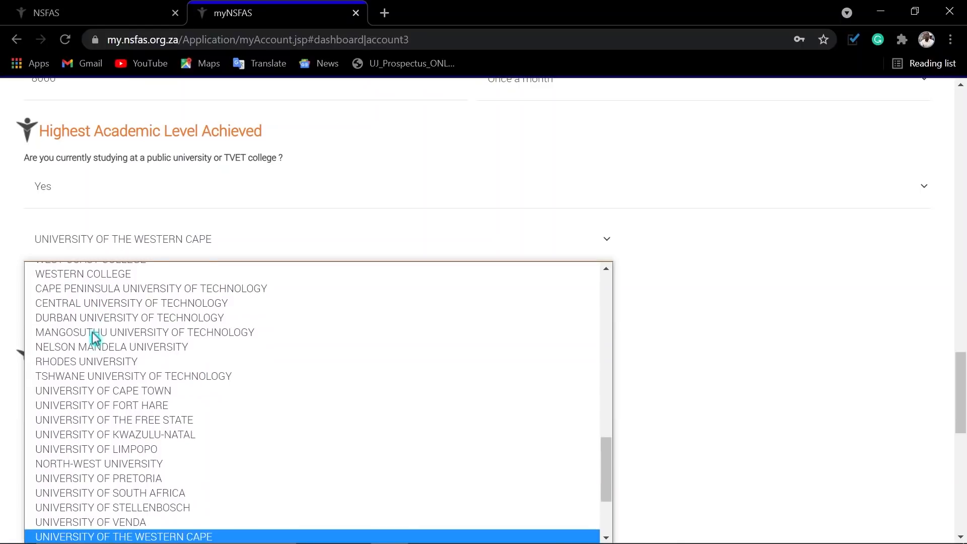
key(Down)
key(Down)
key(Down)
key(Down)
key(Up)
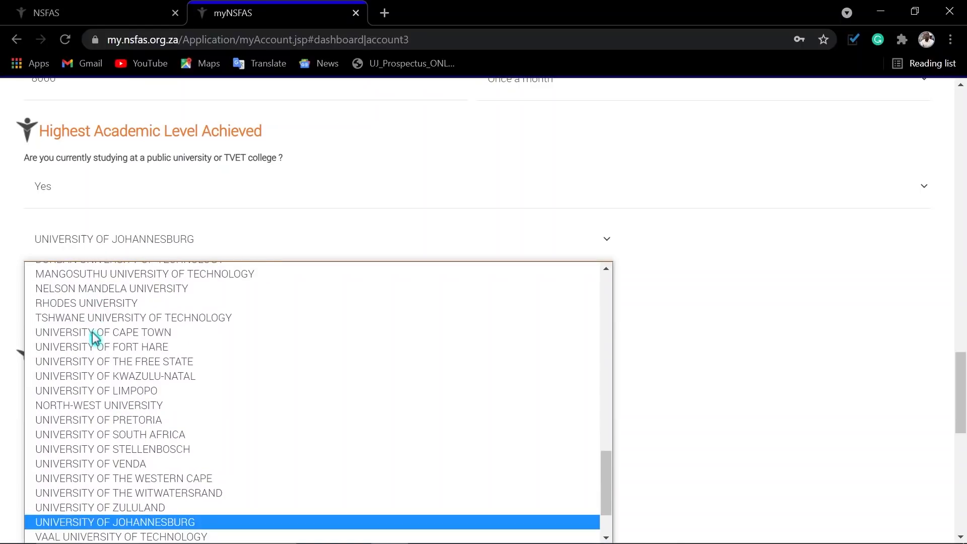
key(Return)
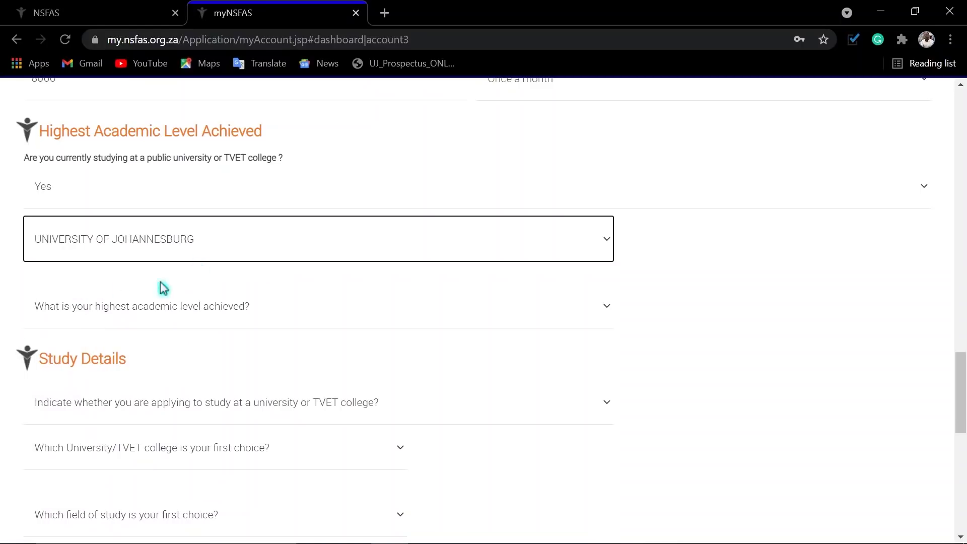
- Choose Post graduate as the highest academic level achieved
click(209, 315)
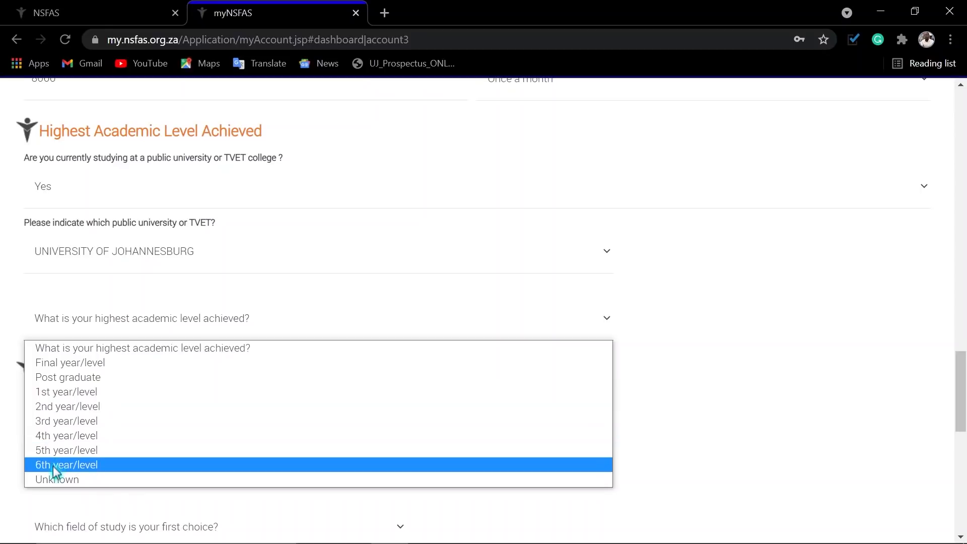
click(66, 377)
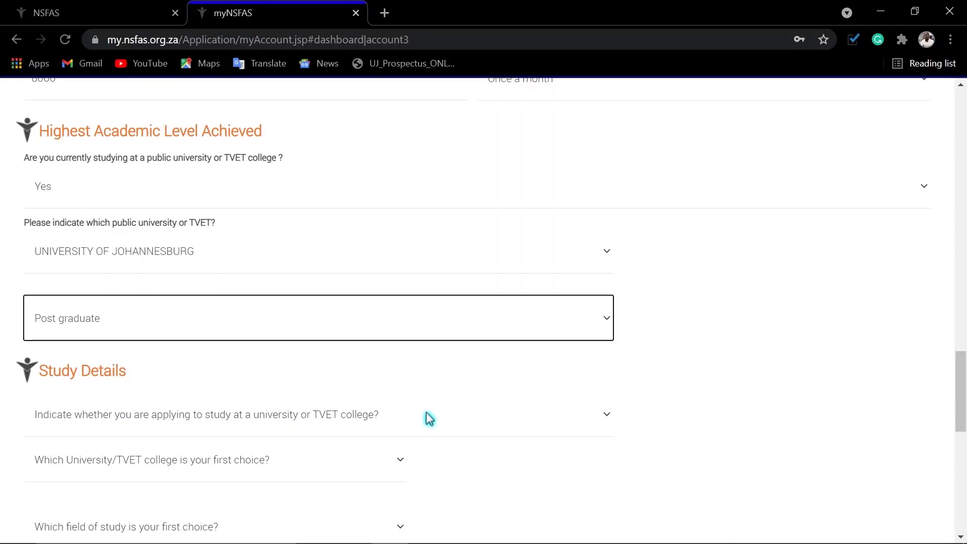
scroll(426, 416, down, 3)
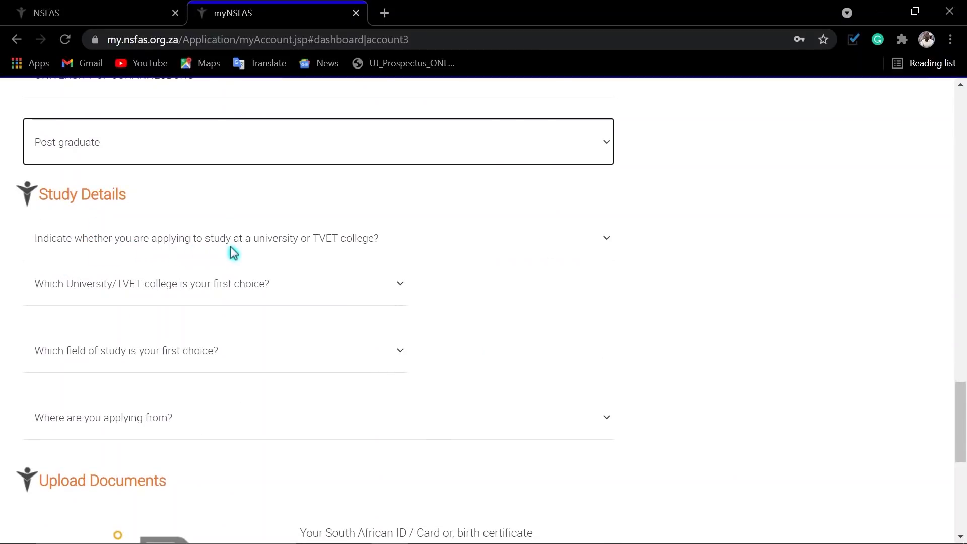
- Choose University as the study type, with UNIVERSITY OF JOHANNESBURG as first choice
click(334, 245)
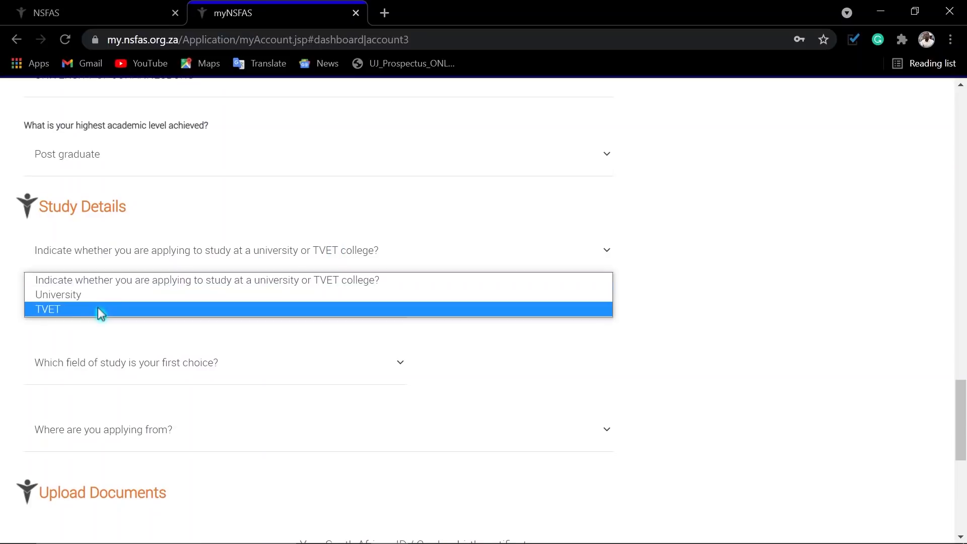
click(72, 299)
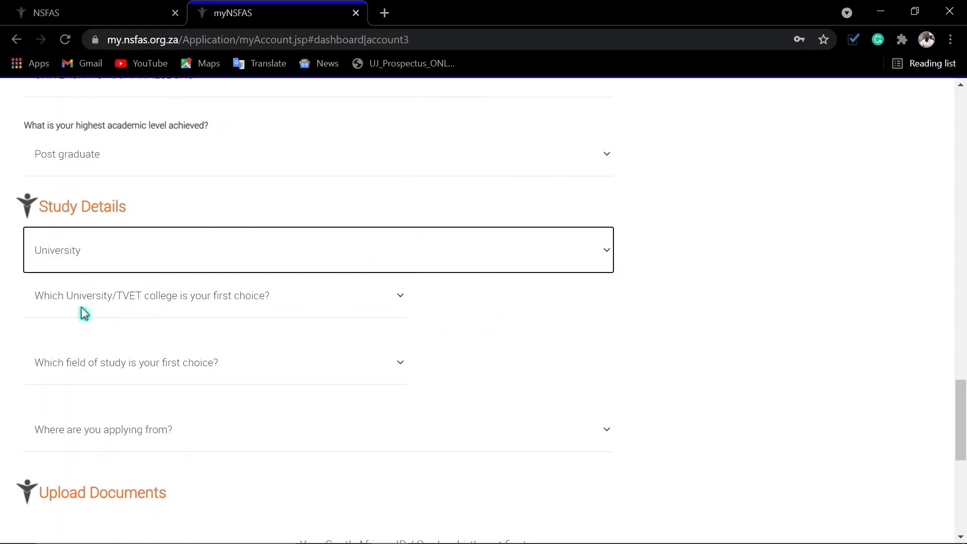
click(273, 301)
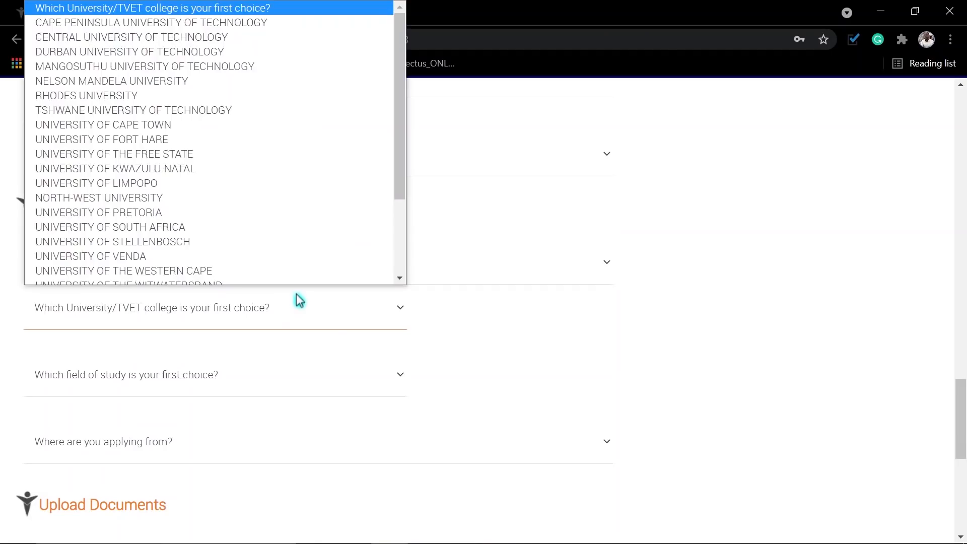
scroll(191, 267, down, 1)
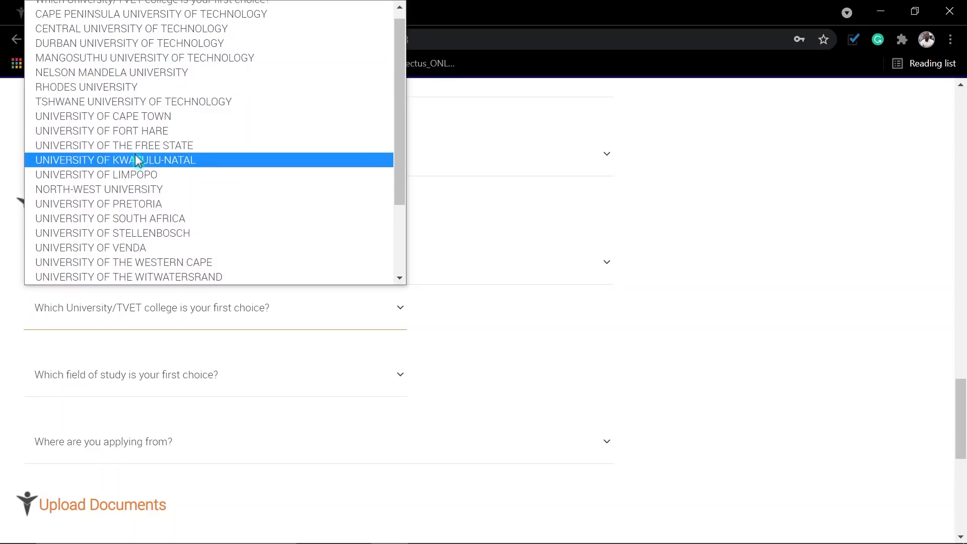
scroll(135, 159, down, 3)
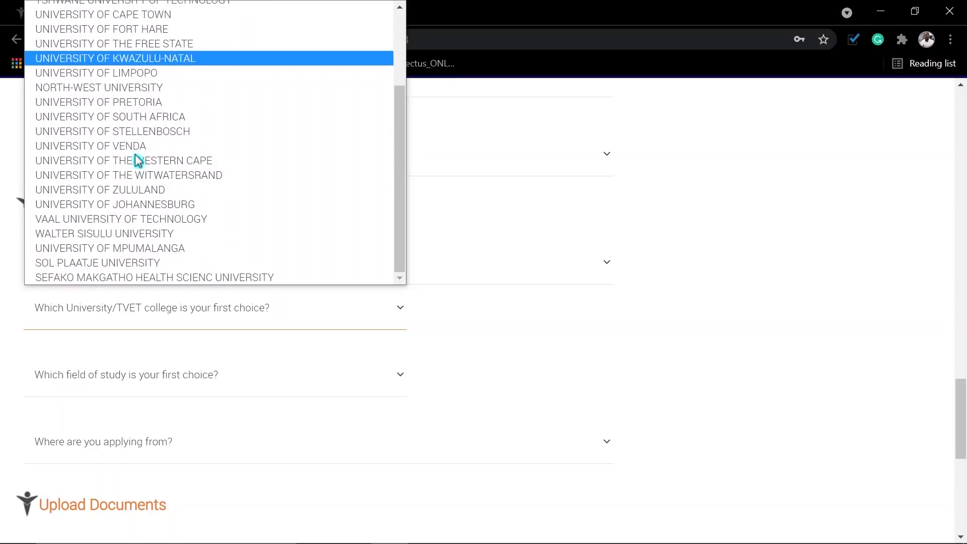
click(135, 204)
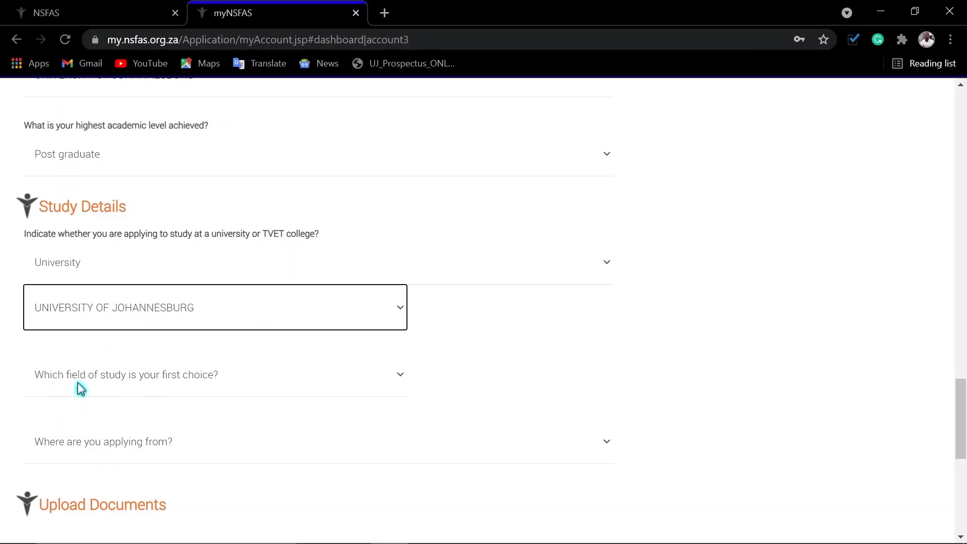
- Set the field of study to Undefined and applying from to Home
click(185, 385)
scroll(121, 237, down, 1)
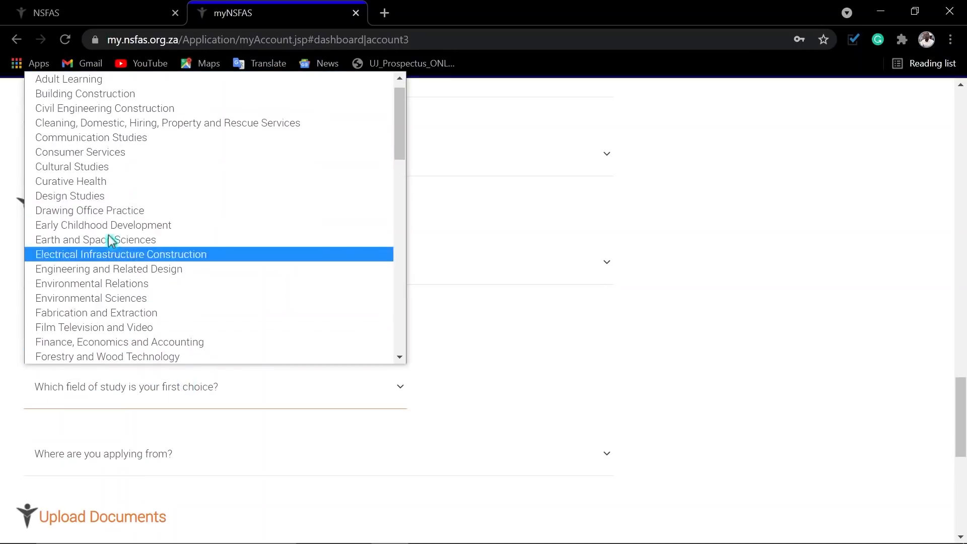
scroll(126, 254, down, 15)
scroll(121, 262, up, 2)
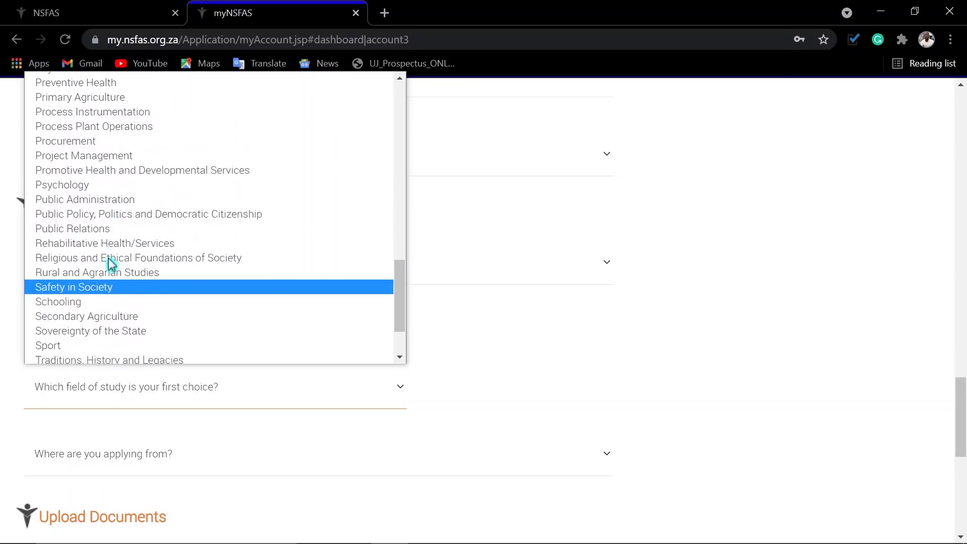
scroll(113, 262, down, 2)
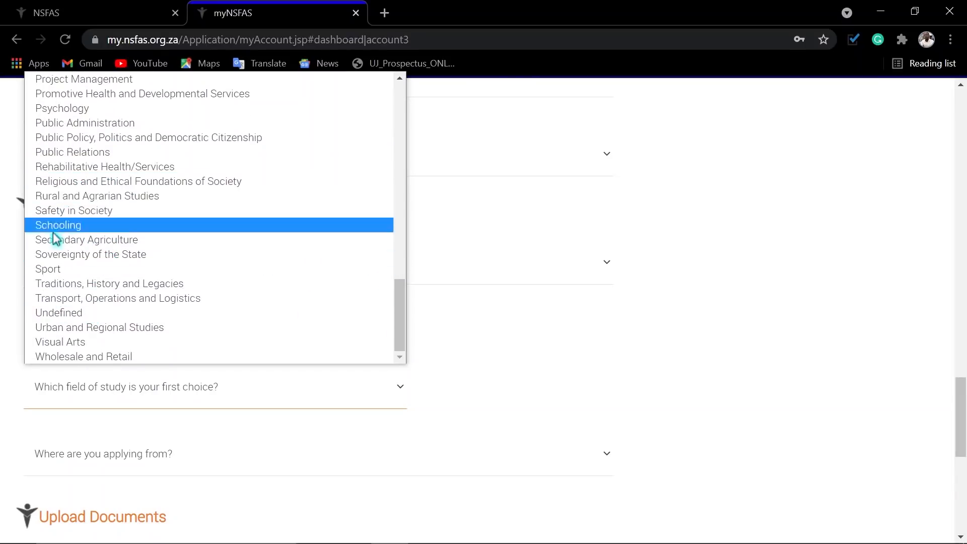
click(71, 313)
scroll(194, 388, down, 3)
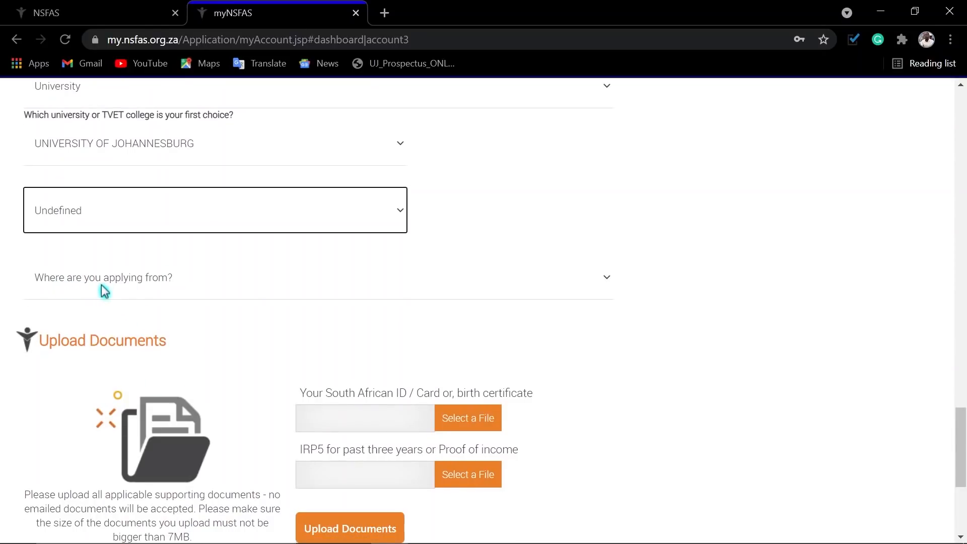
click(197, 291)
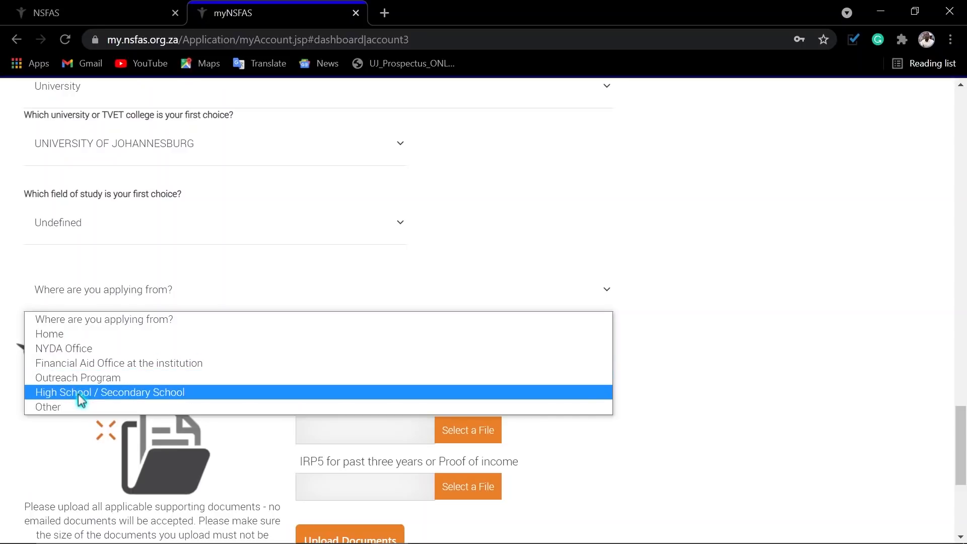
click(141, 339)
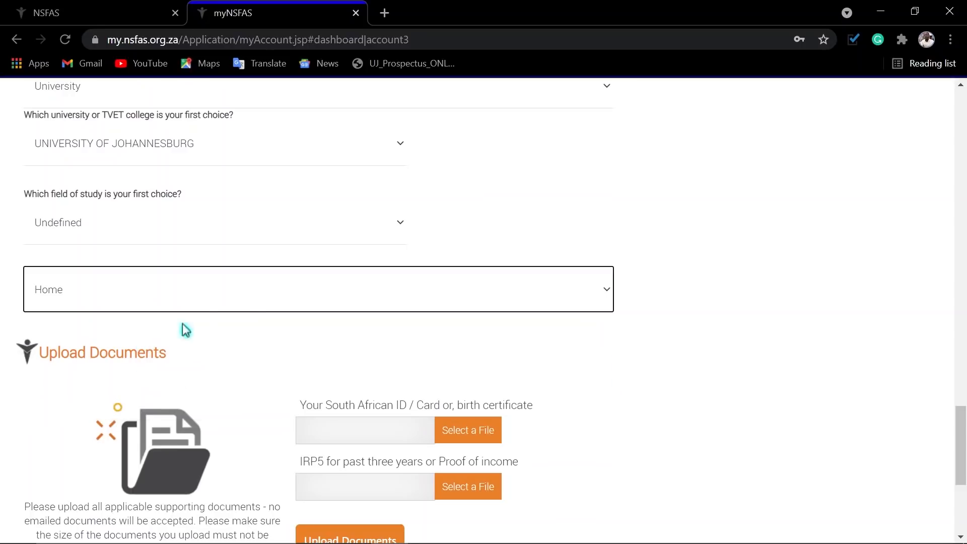
scroll(369, 336, down, 3)
- Attach MM ID.pdf for the ID and MM Qualification.pdf for the IRP5 proof of income
click(463, 267)
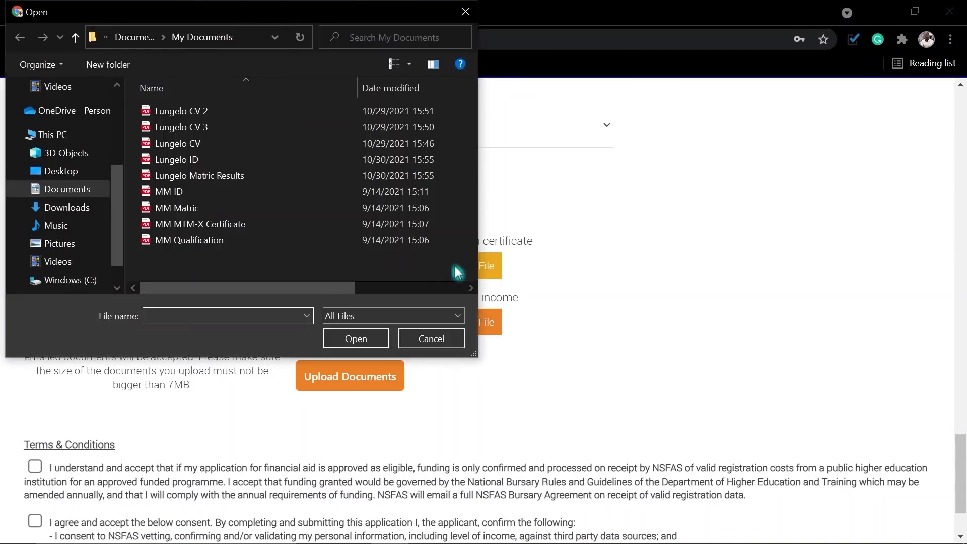
double_click(201, 192)
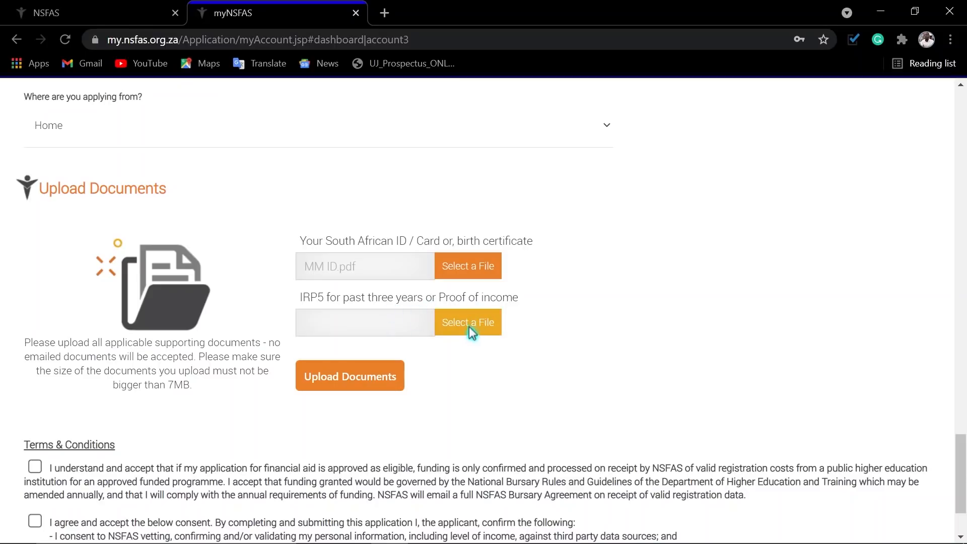
click(469, 326)
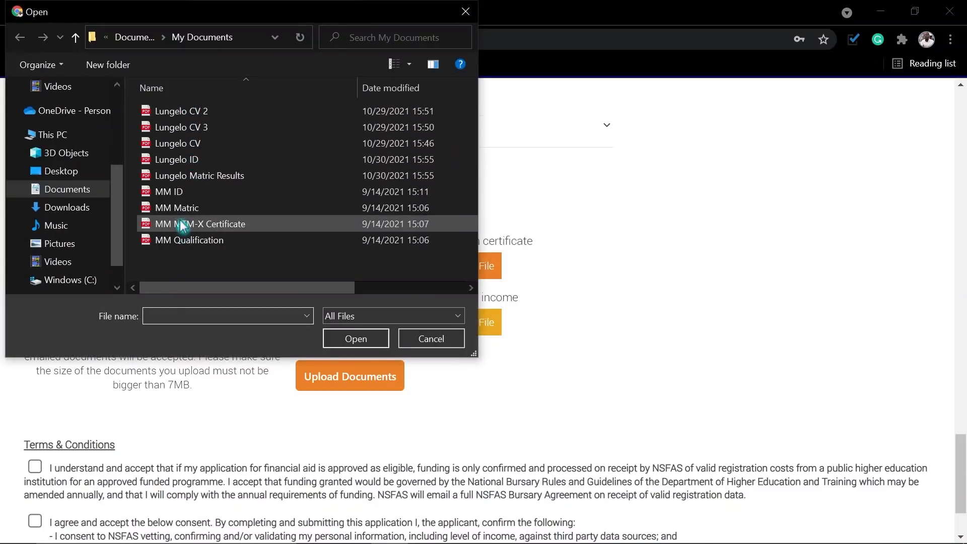
double_click(183, 241)
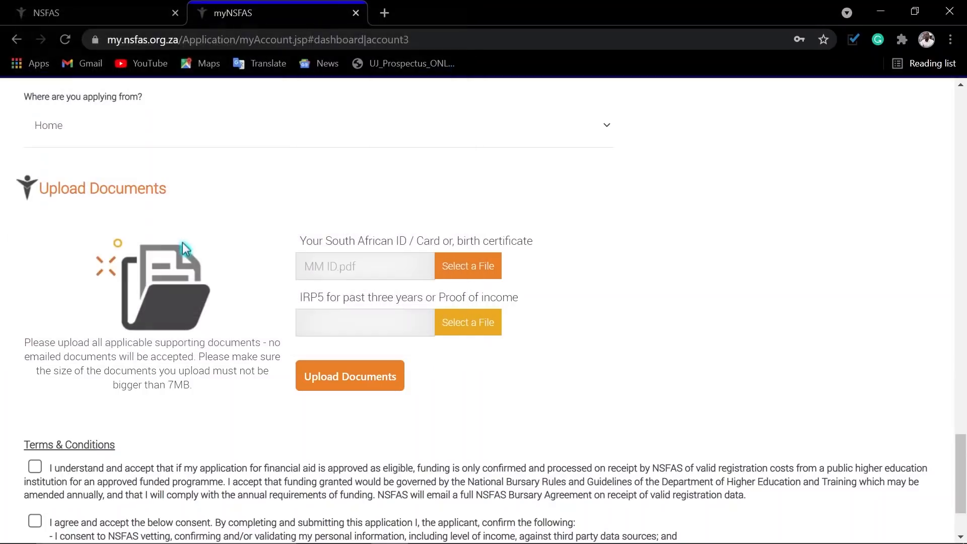
scroll(528, 343, up, 2)
scroll(529, 345, down, 4)
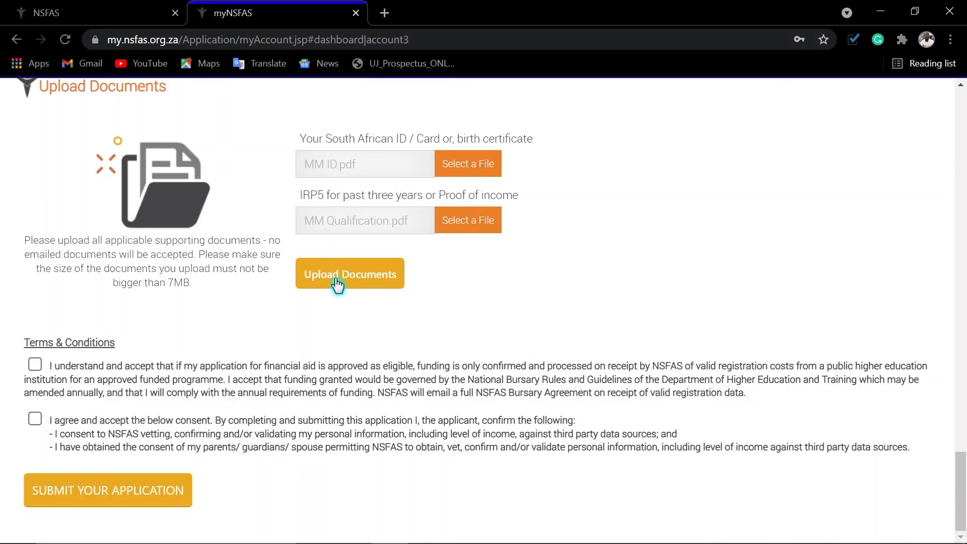
- Accept the terms and consent checkboxes, upload the documents, and submit the application
click(35, 364)
click(35, 419)
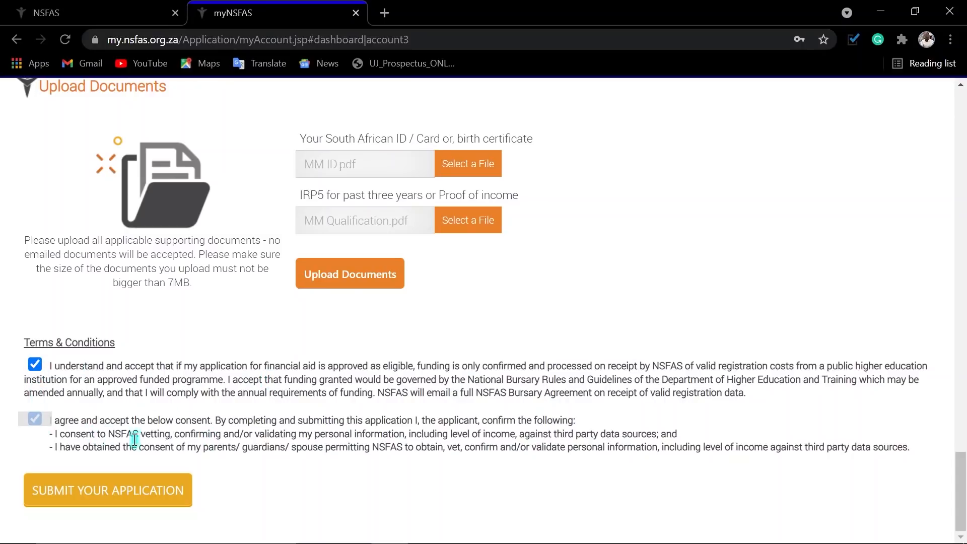
click(355, 282)
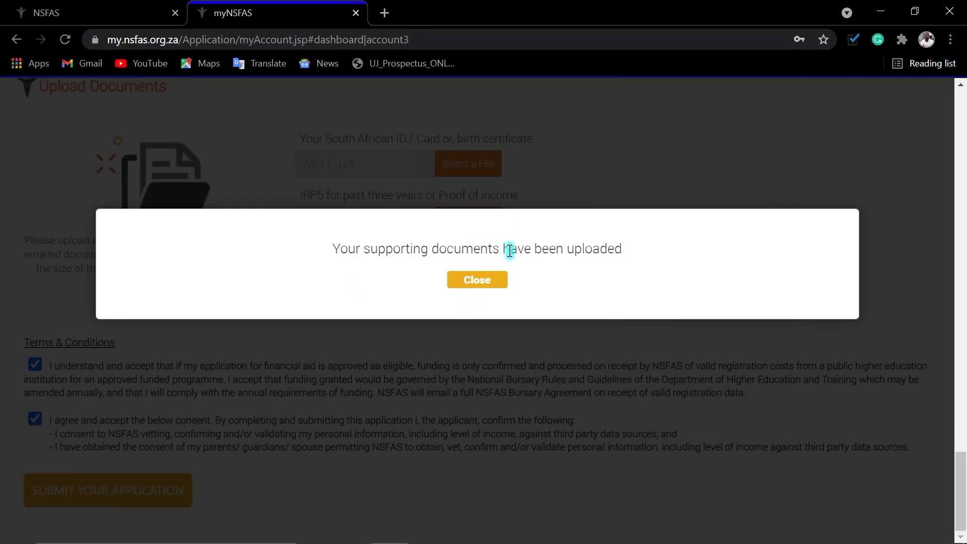
click(487, 285)
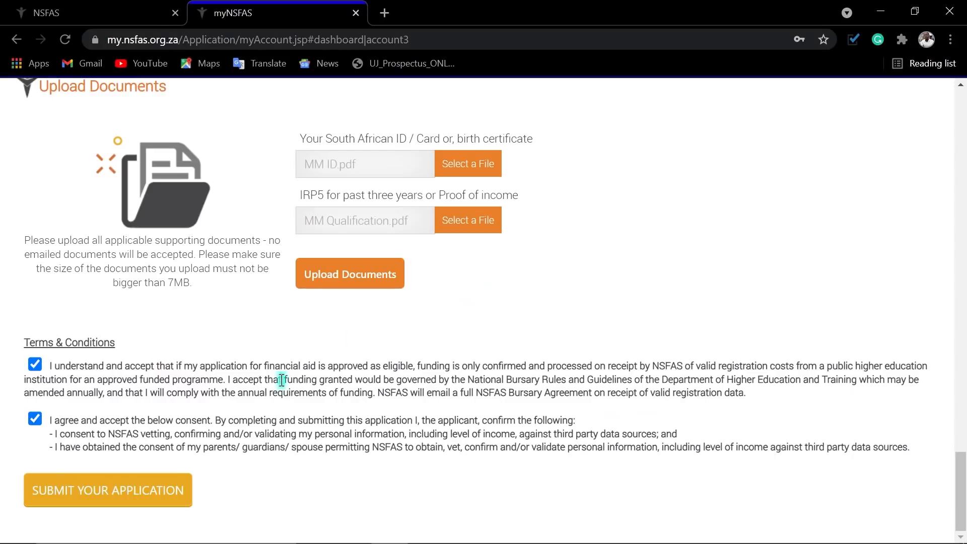
click(87, 491)
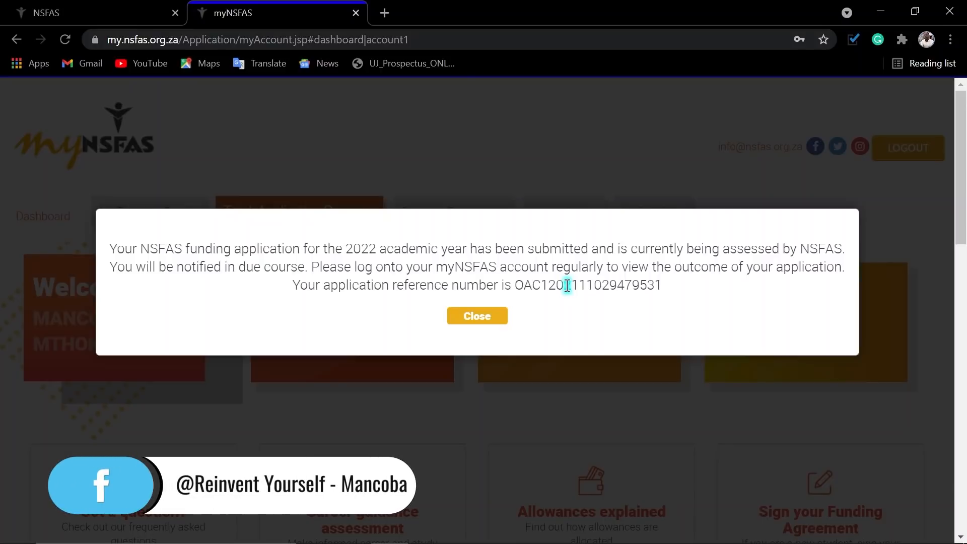
- Dismiss the confirmation and check the progress page shows Application Submitted
click(483, 317)
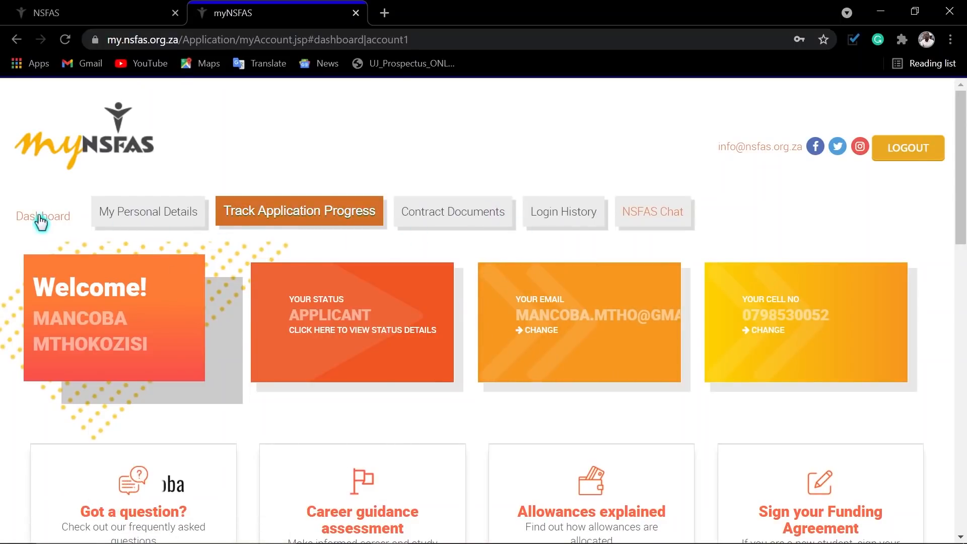
click(301, 223)
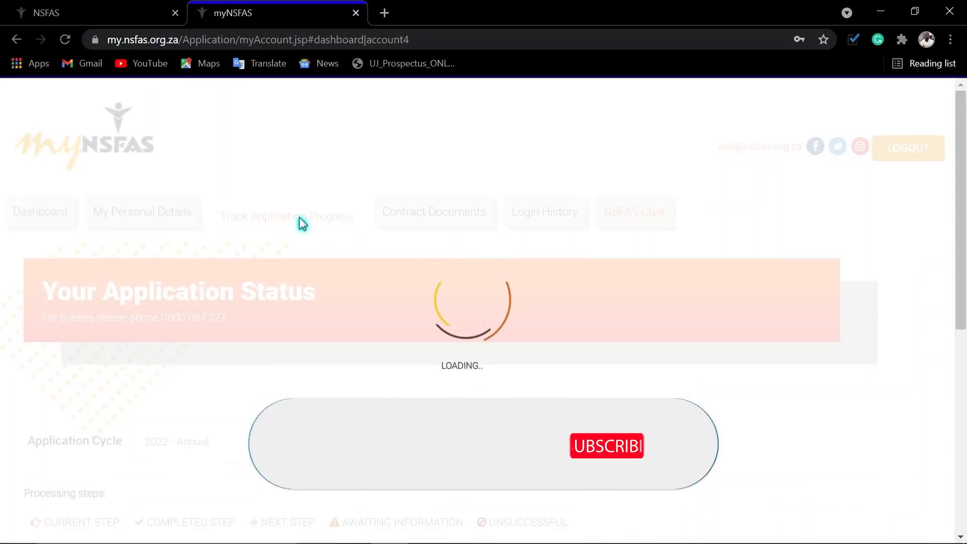
scroll(373, 341, down, 7)
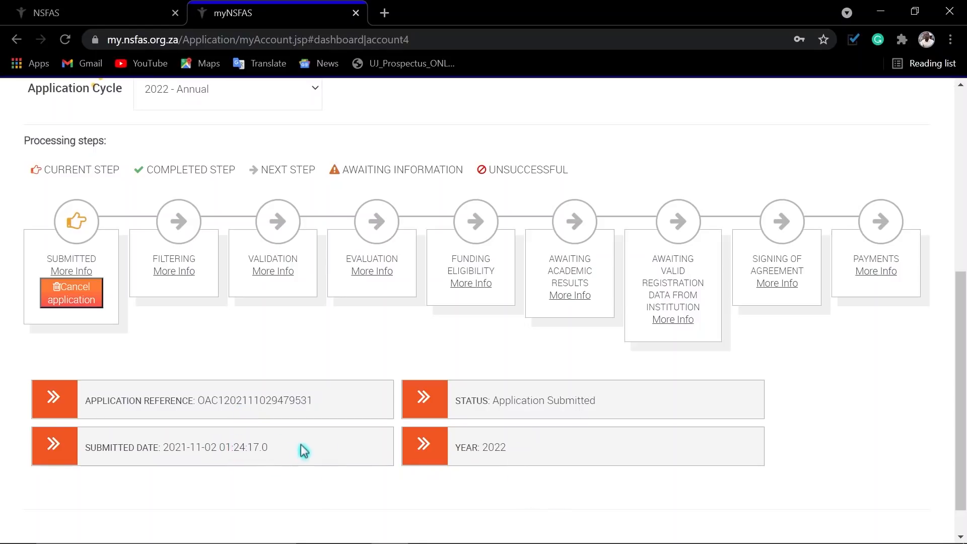
scroll(380, 391, down, 1)
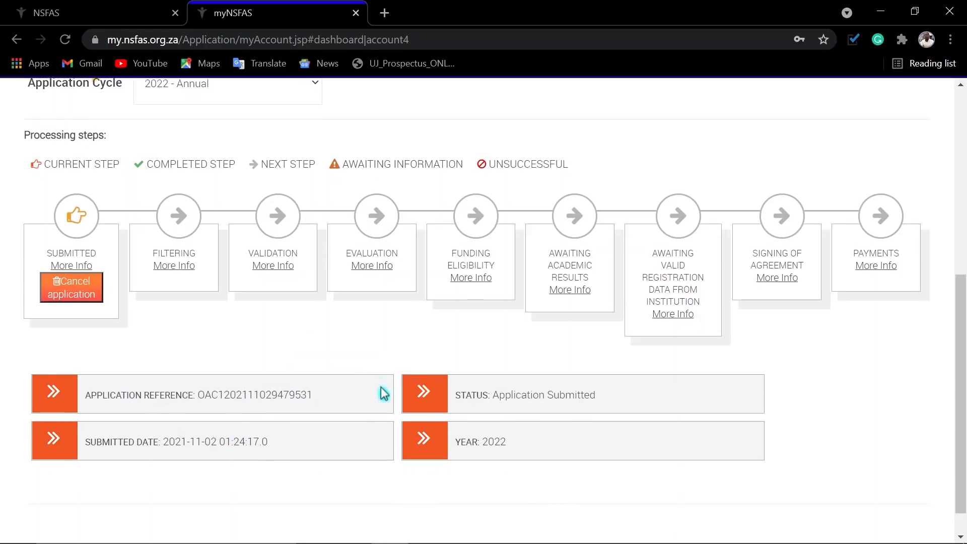
scroll(384, 392, up, 7)
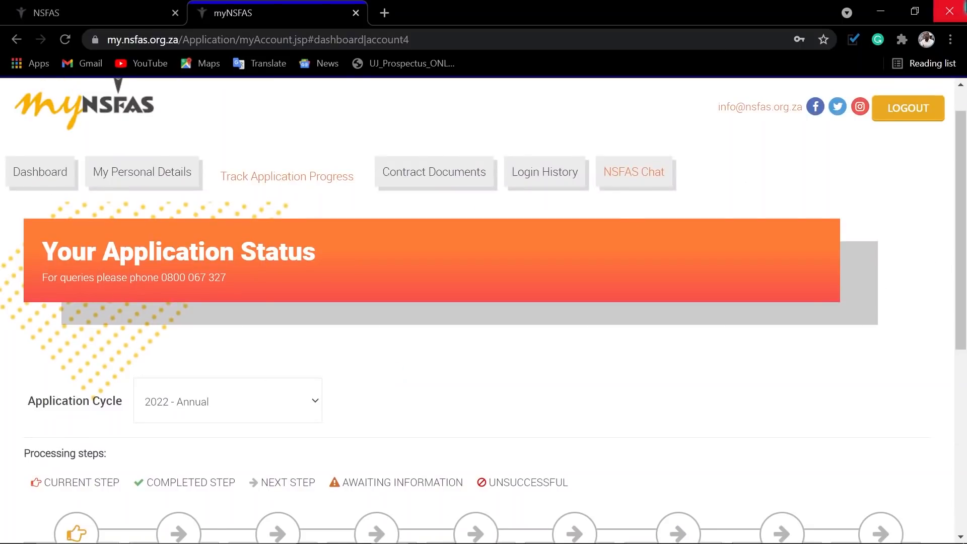
- Close the browser window and refresh the desktop twice
click(949, 11)
right_click(325, 117)
click(375, 160)
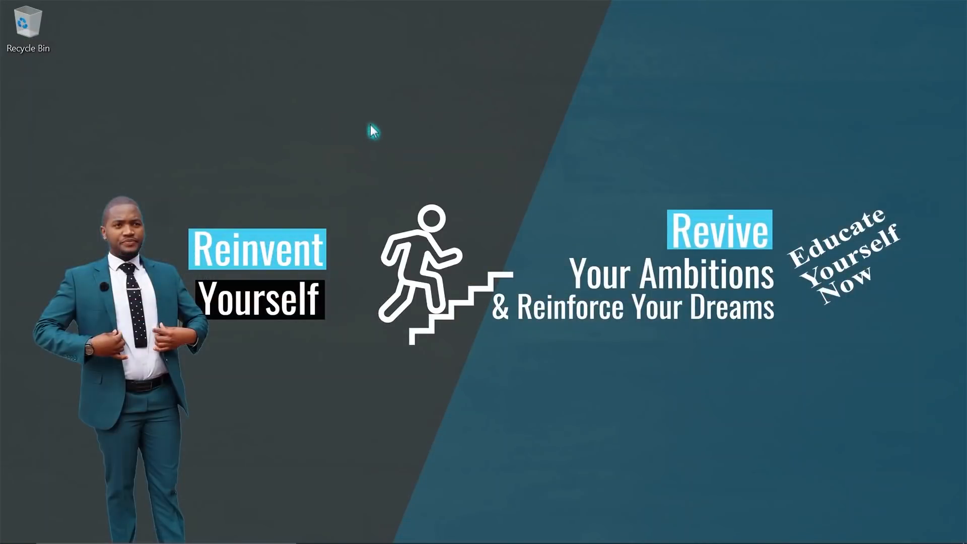
right_click(369, 119)
click(392, 163)
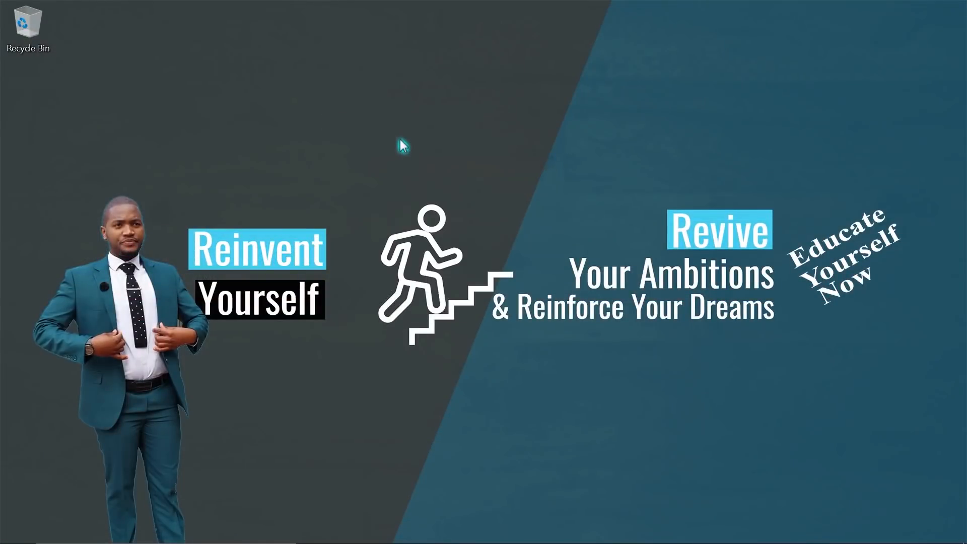